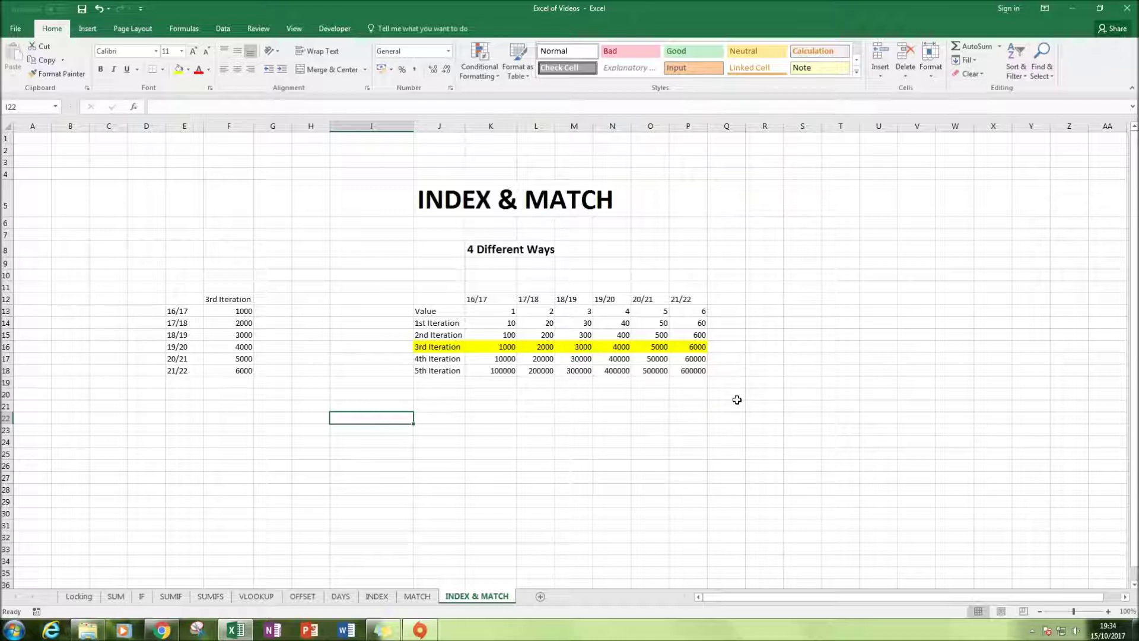
# Fill cells F13:F16 of the 3rd Iteration column with the standard light green colour.
pyautogui.moveTo(243, 309); pyautogui.dragTo(238, 348)
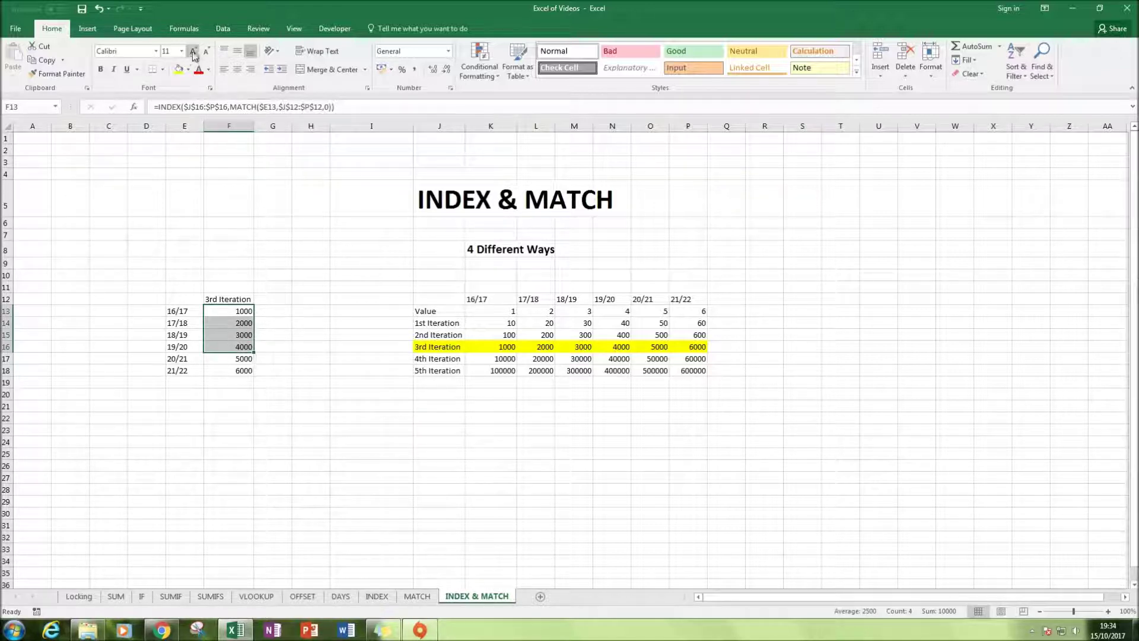
pyautogui.click(189, 69)
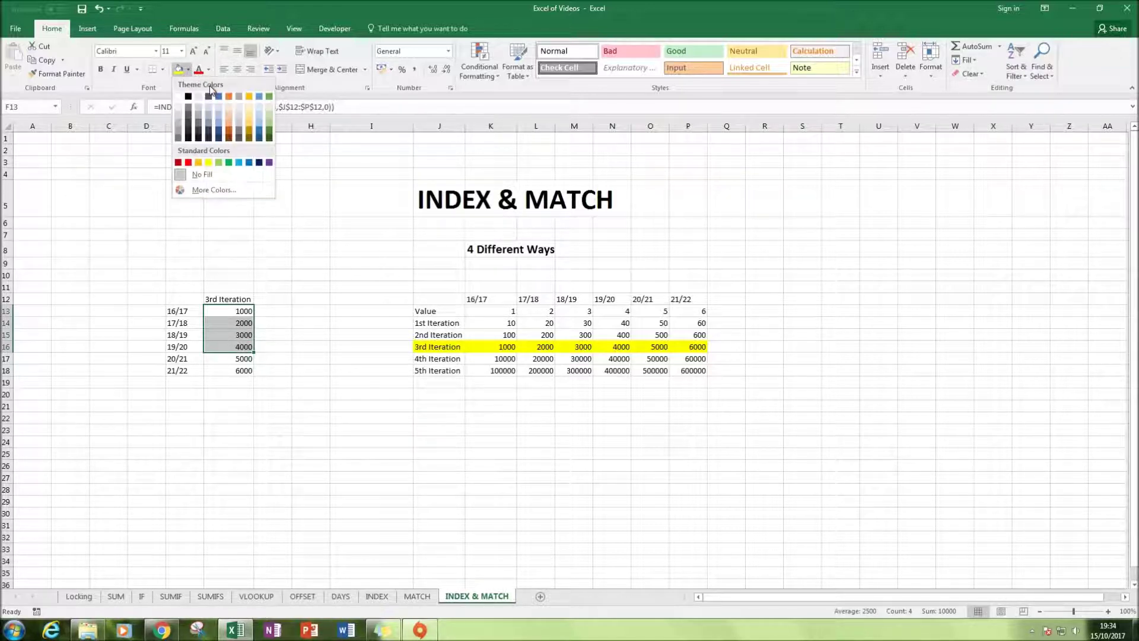
pyautogui.click(219, 163)
pyautogui.click(309, 406)
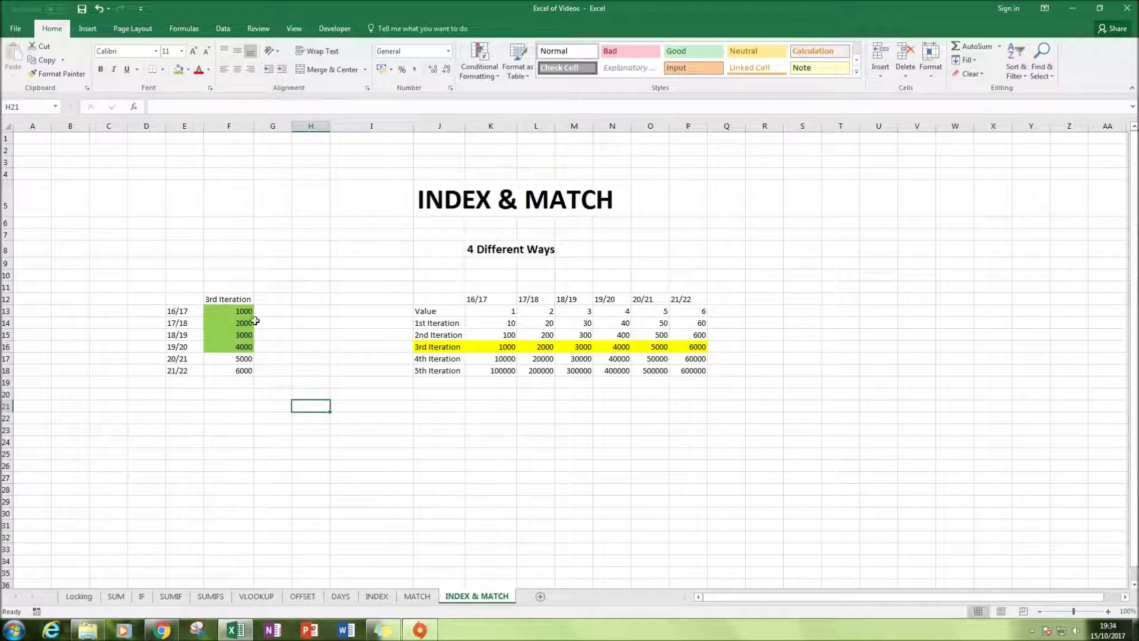
pyautogui.moveTo(248, 358); pyautogui.dragTo(247, 381)
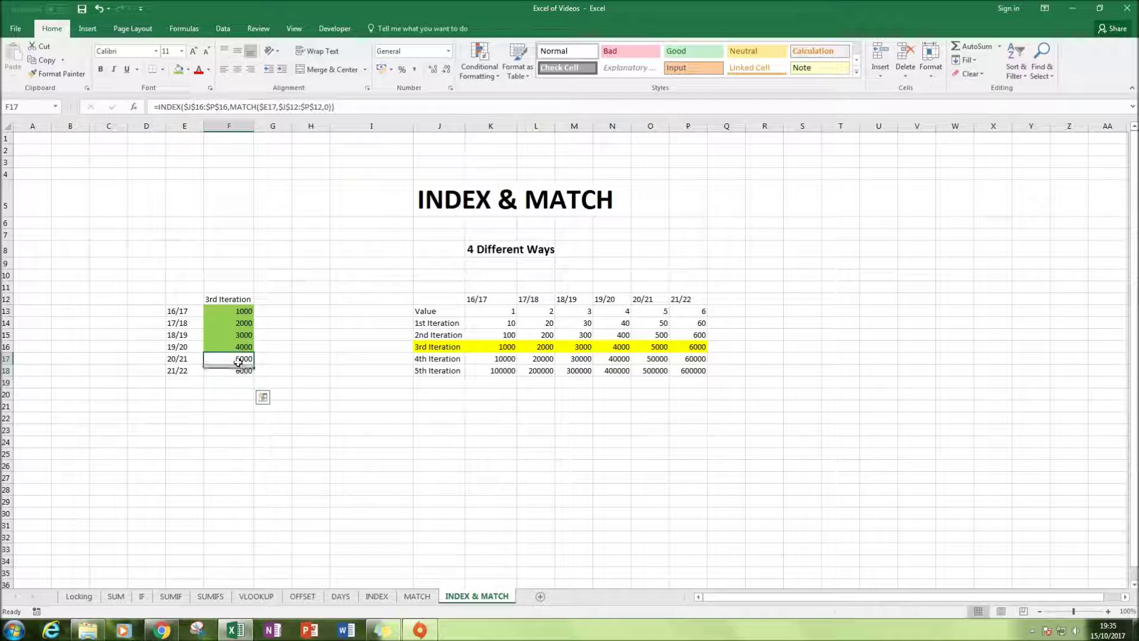
pyautogui.click(241, 312)
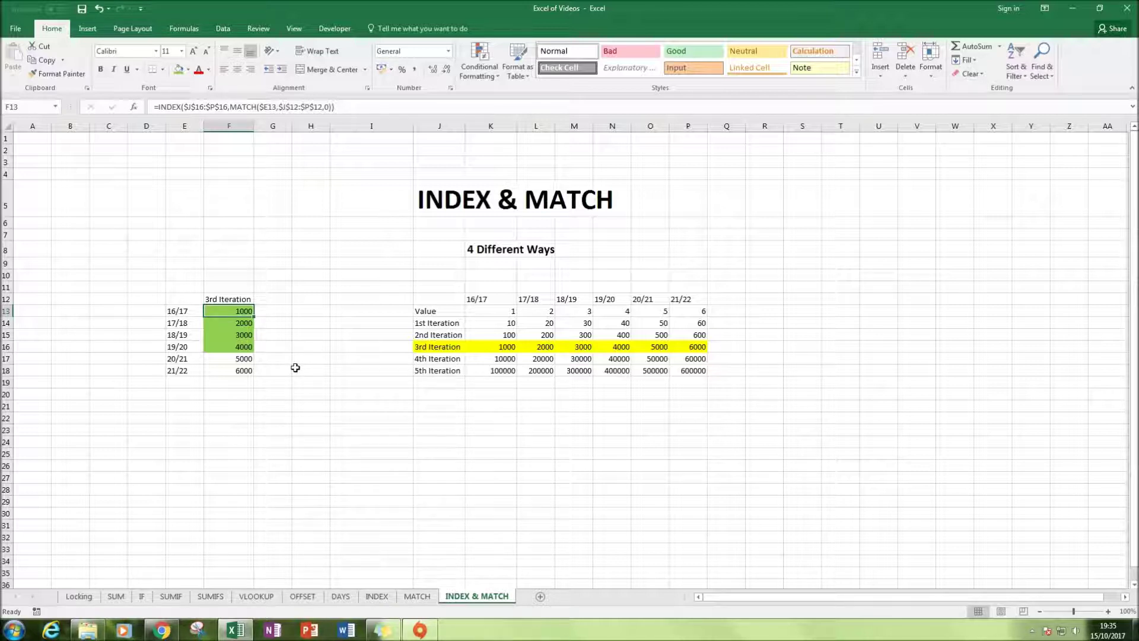
pyautogui.click(307, 333)
pyautogui.click(395, 418)
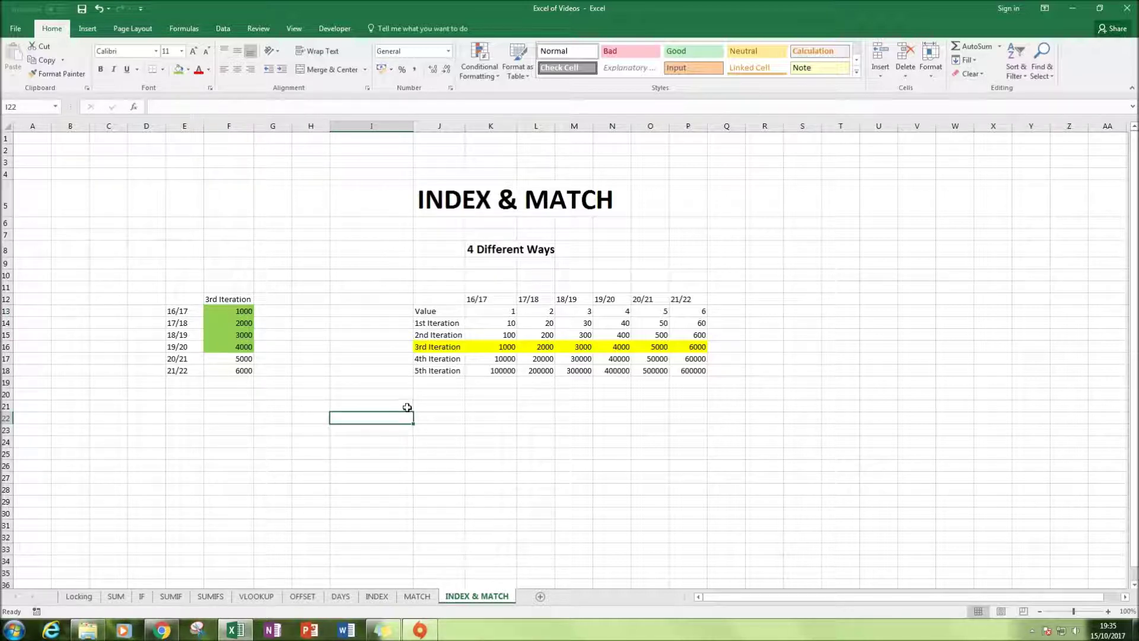
# Examine the INDEX and MATCH arguments of the single-row lookup formula in F13, including its array, lookup value and lookup array.
pyautogui.click(248, 314)
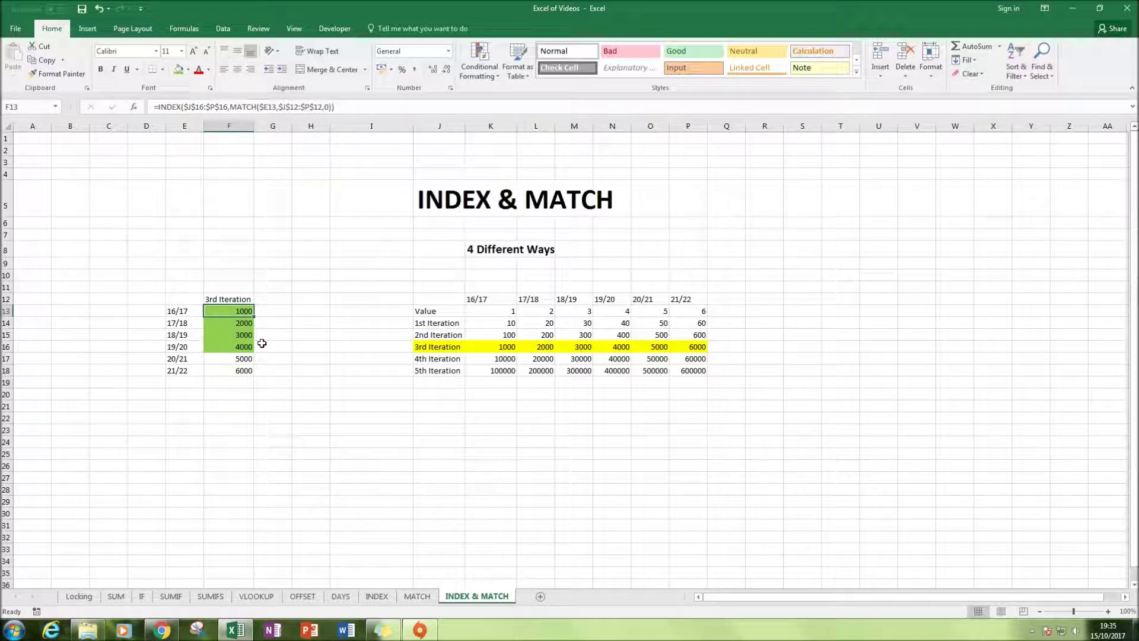
pyautogui.press('F2')
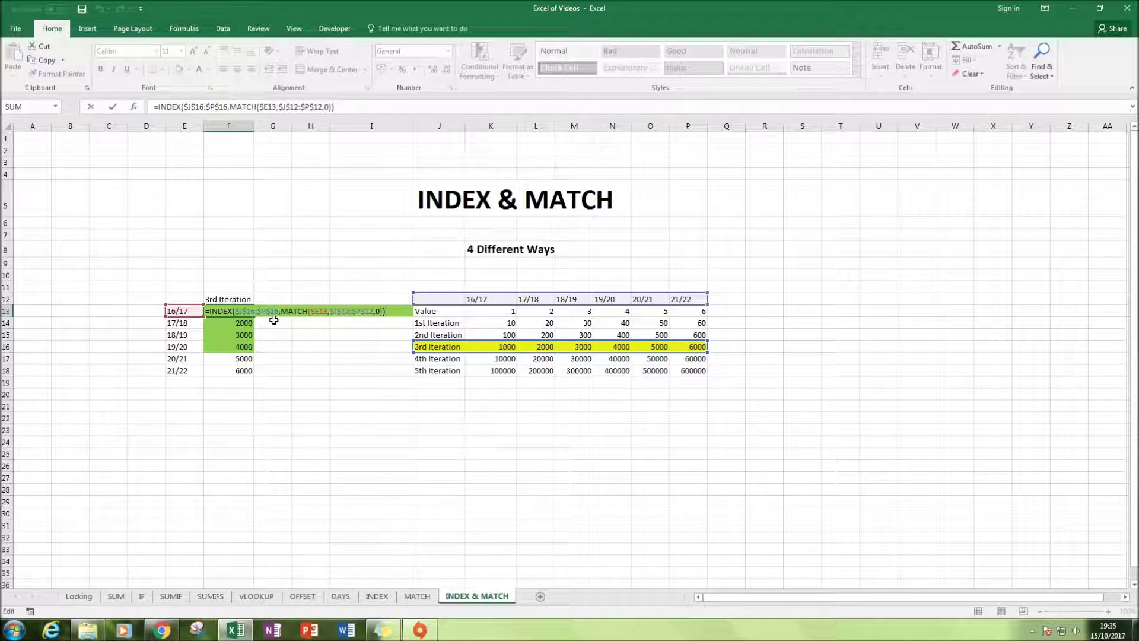
pyautogui.click(256, 311)
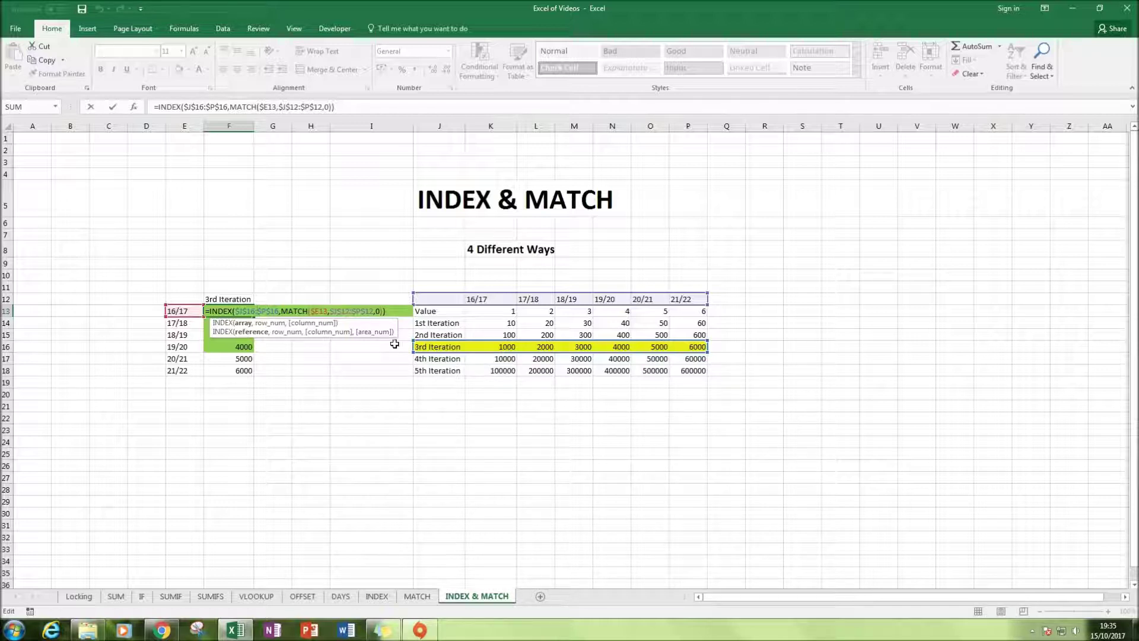
pyautogui.click(316, 309)
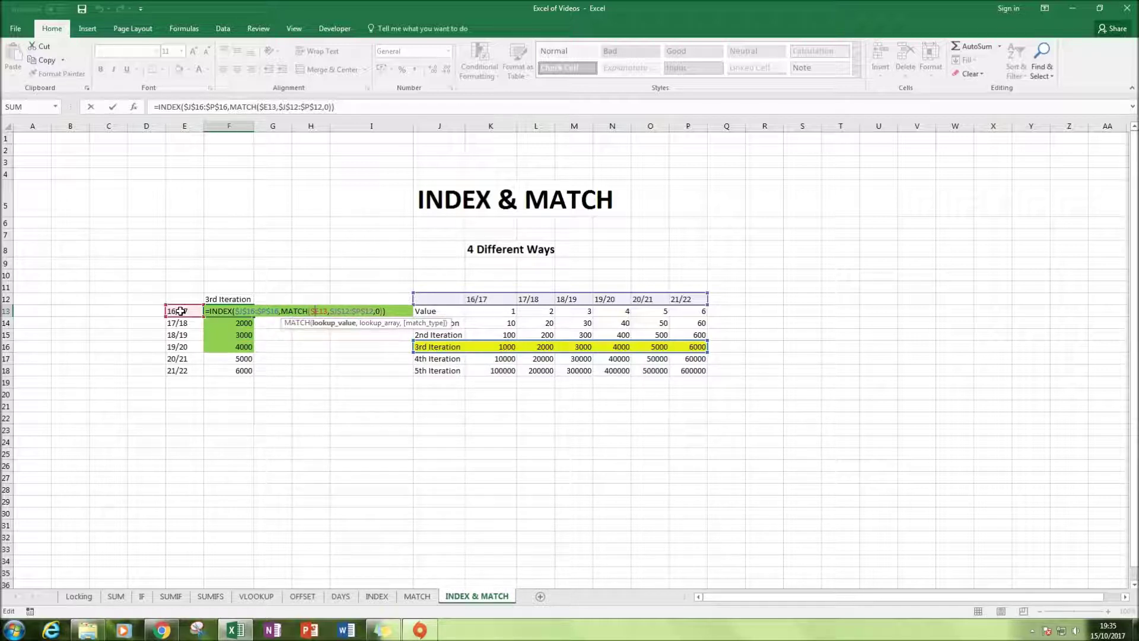
pyautogui.click(354, 310)
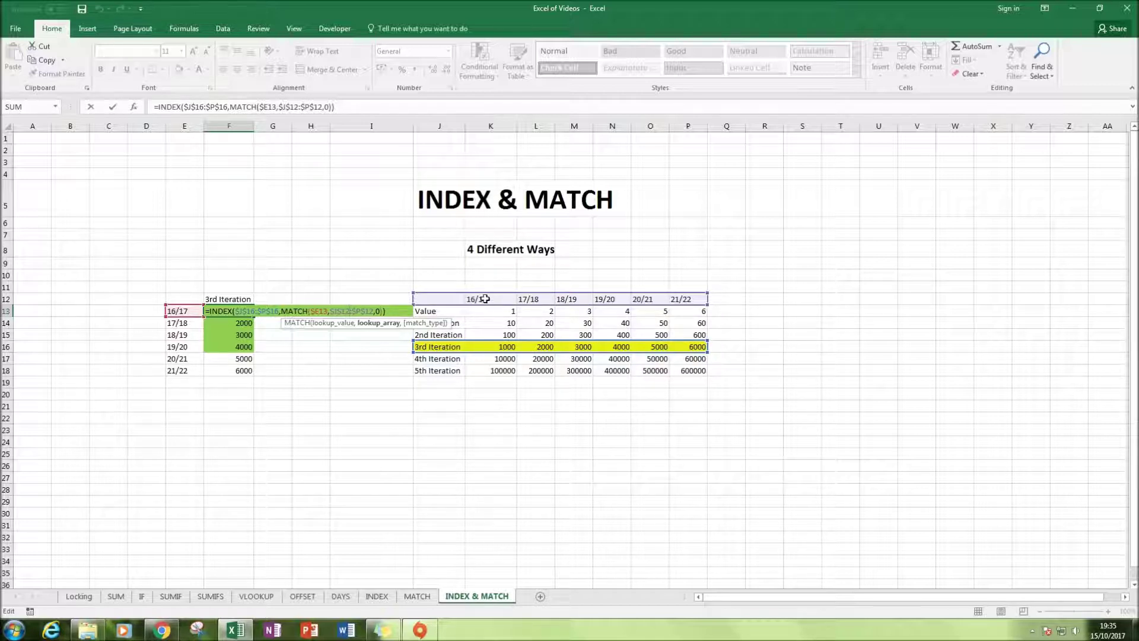
pyautogui.click(252, 310)
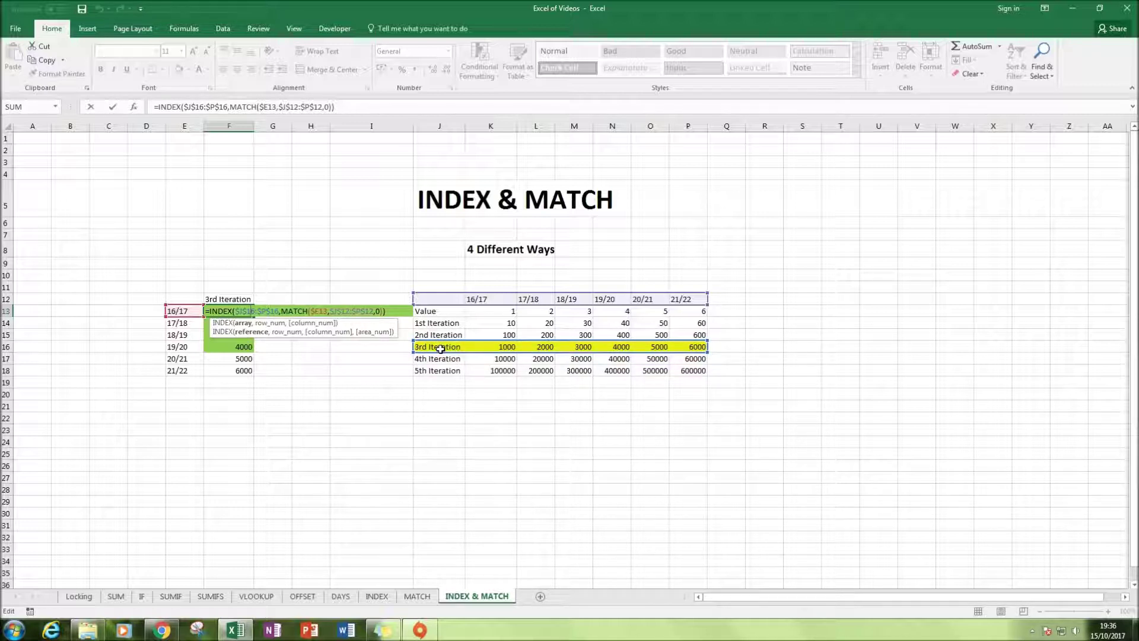
pyautogui.click(303, 312)
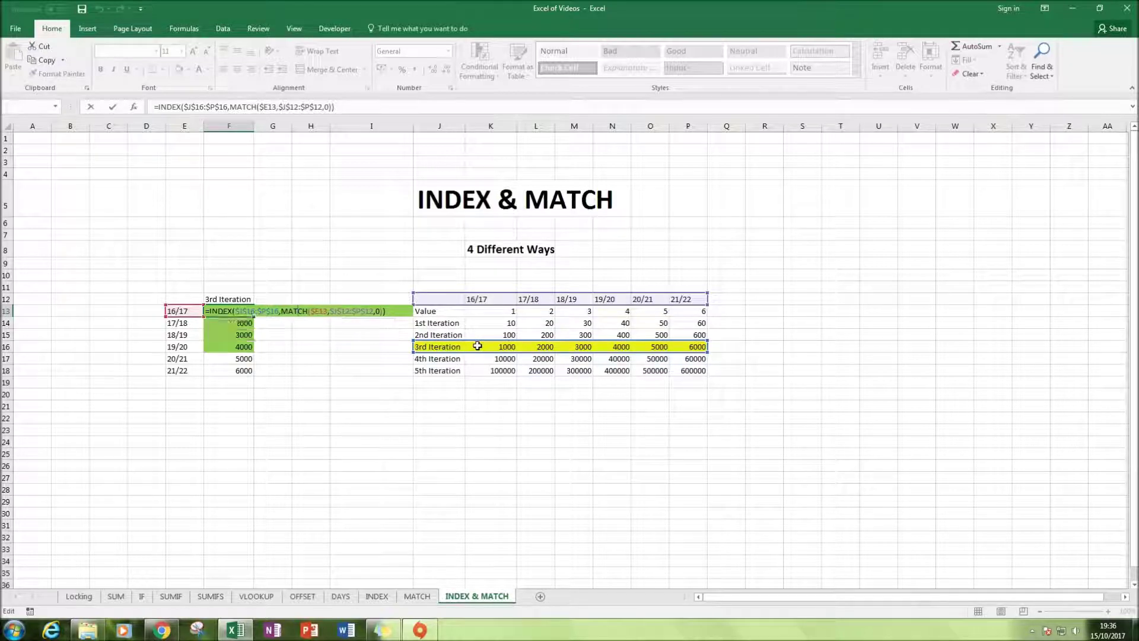
pyautogui.press('Return')
pyautogui.click(247, 311)
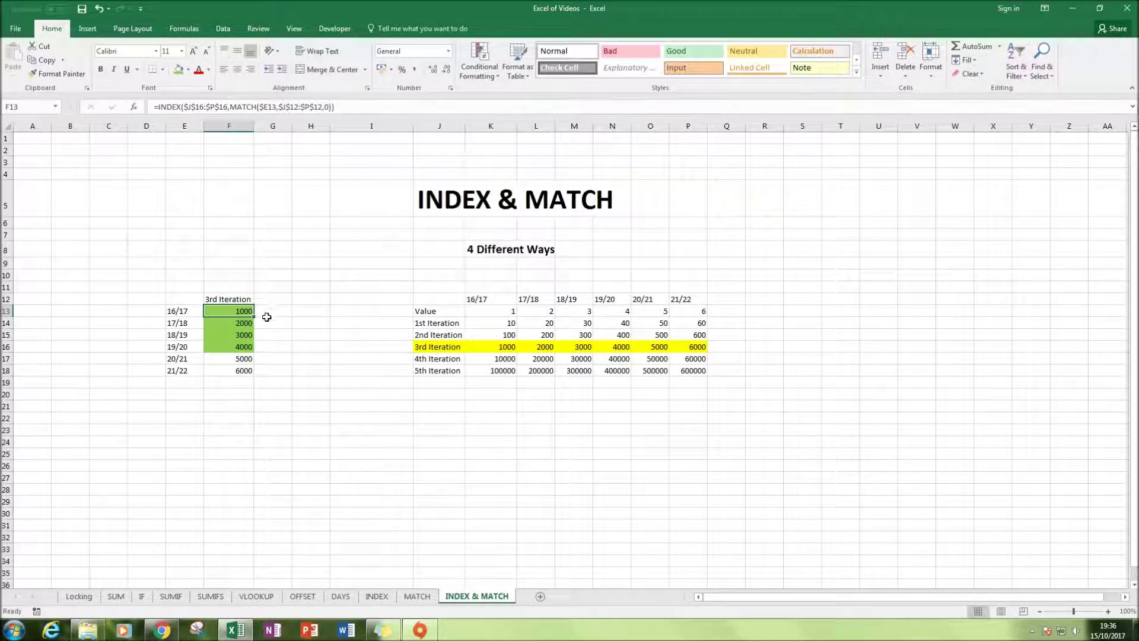
# Examine the two-way INDEX formula with two MATCH functions in F14 and check its source array J13:P18 in the table.
pyautogui.click(246, 321)
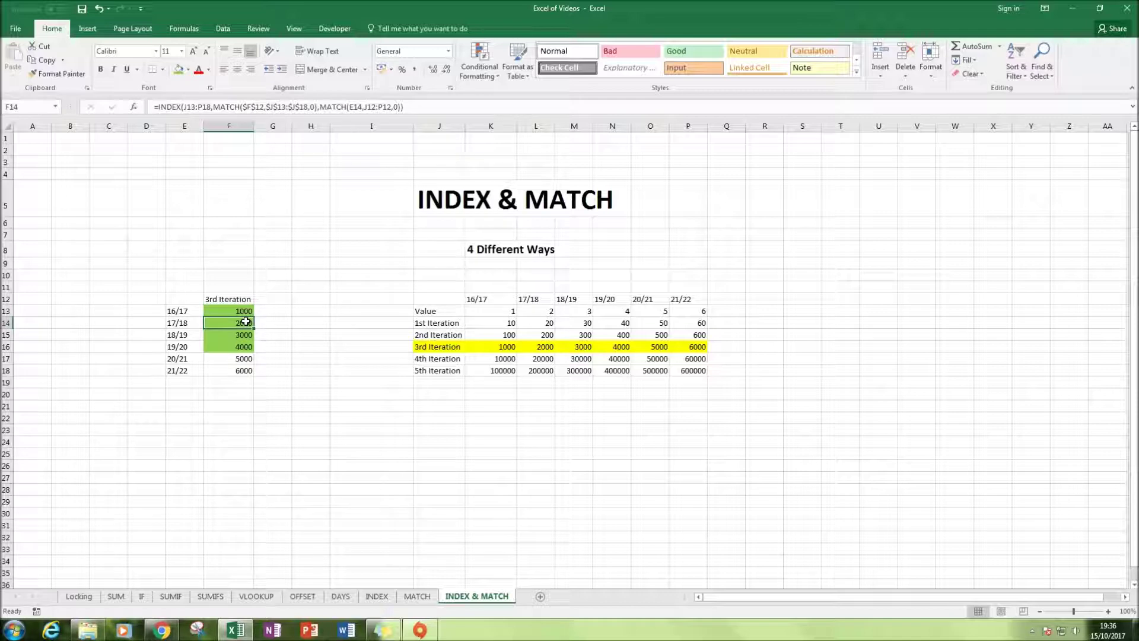
pyautogui.doubleClick(246, 324)
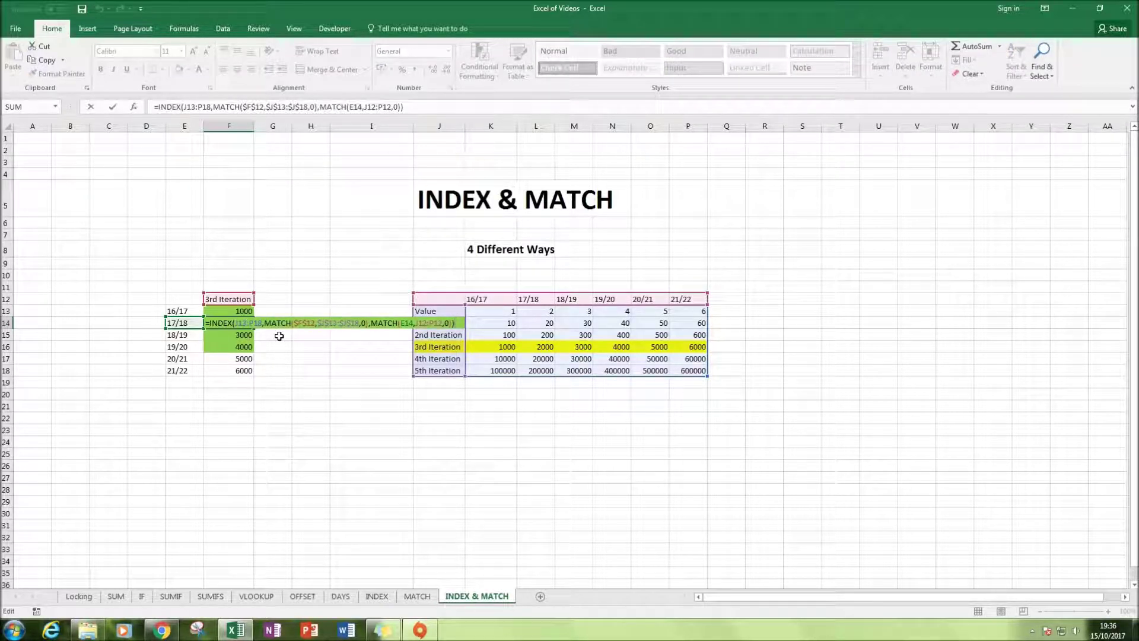
pyautogui.click(244, 311)
pyautogui.click(243, 322)
pyautogui.press('F2')
pyautogui.click(253, 322)
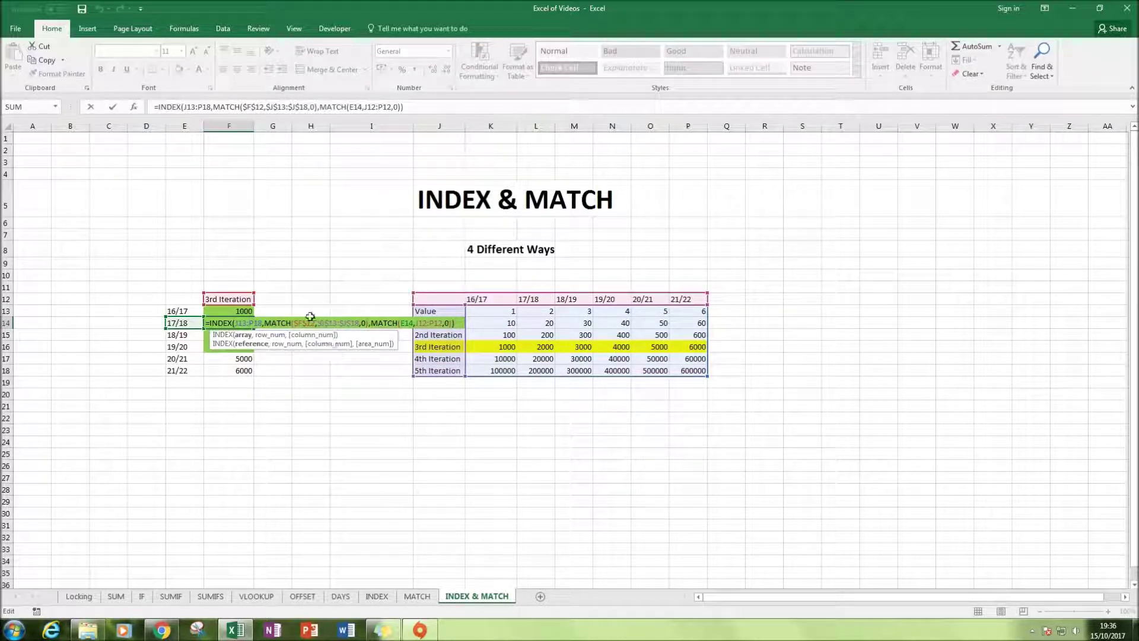
pyautogui.click(300, 321)
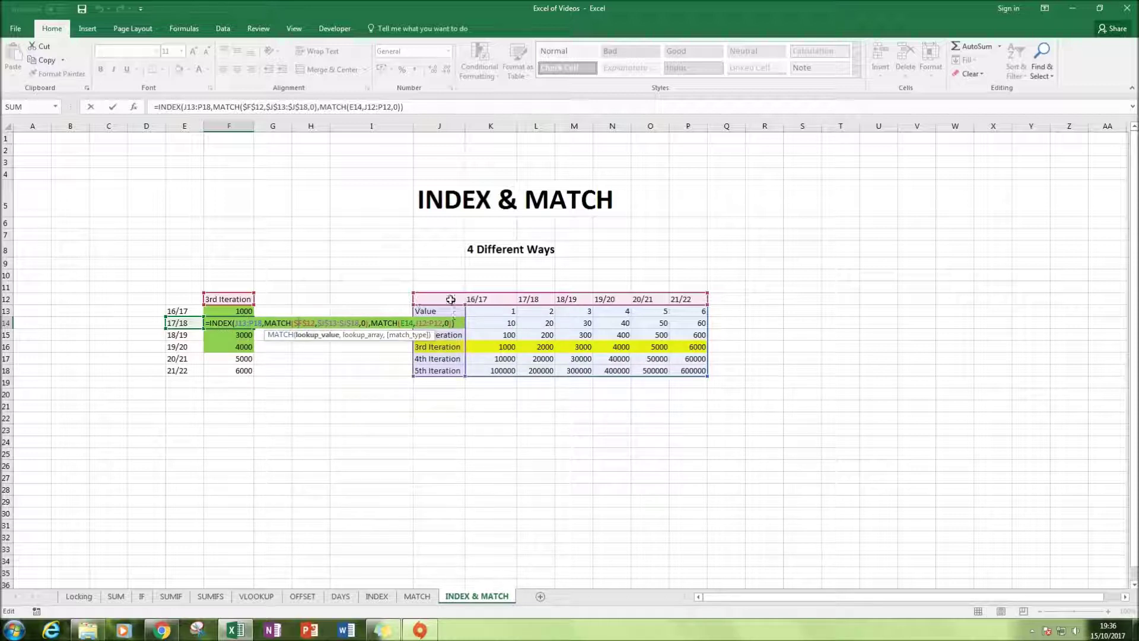
pyautogui.click(401, 322)
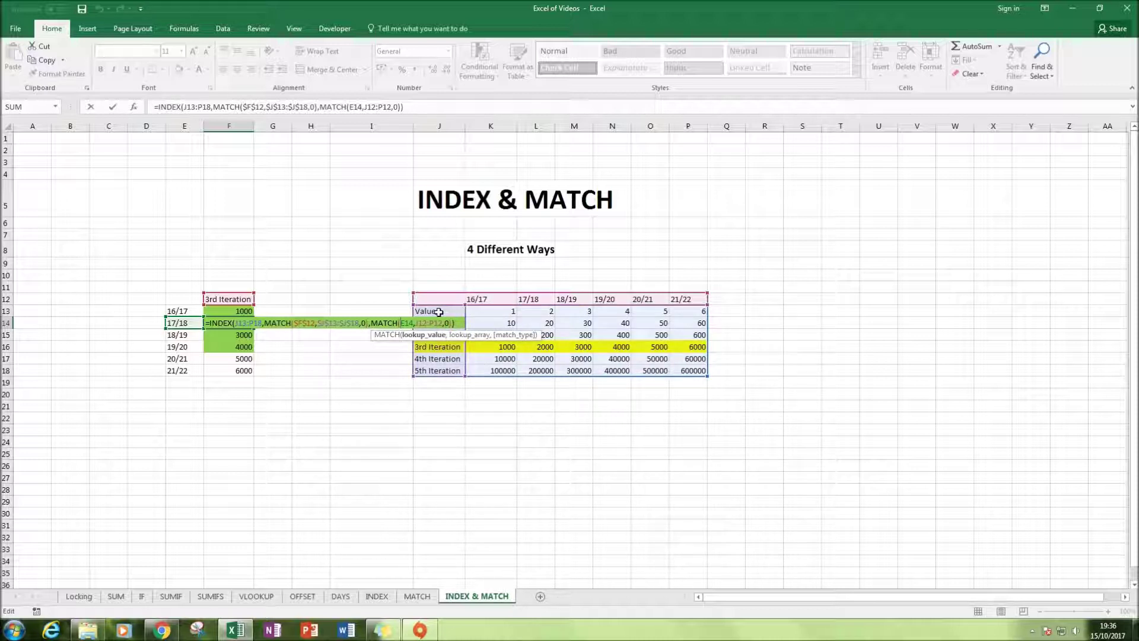
pyautogui.hotkey('ctrl', 'Return')
pyautogui.moveTo(436, 311); pyautogui.dragTo(695, 374)
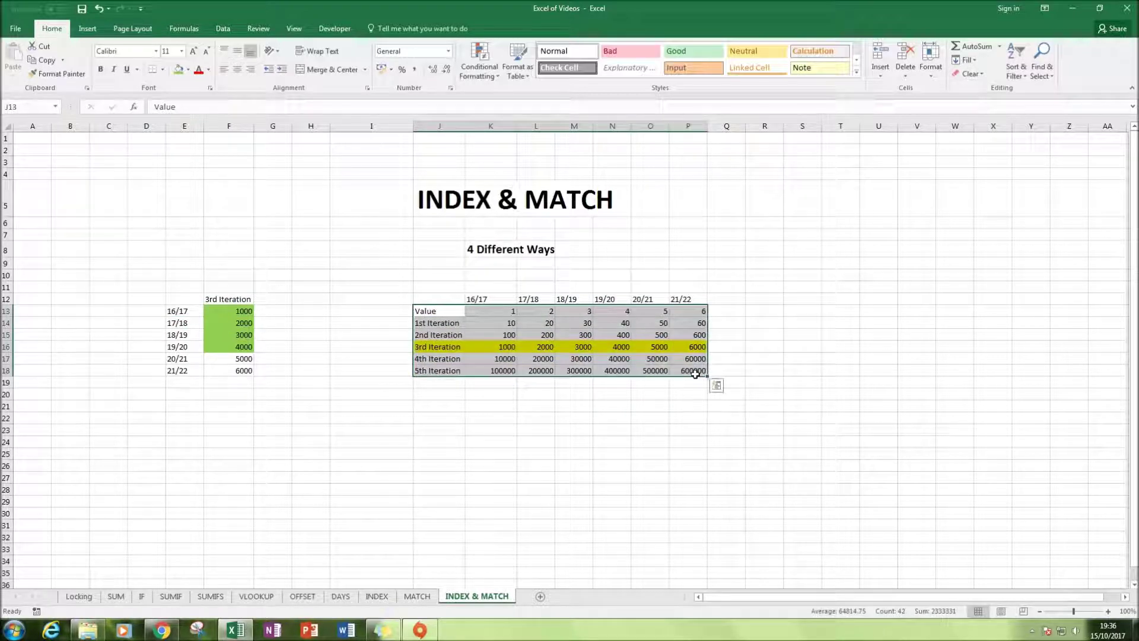
# Inspect the row and column MATCH arguments of F14's formula, and check the cell where 3rd Iteration meets 17/18 in the table.
pyautogui.click(228, 323)
pyautogui.press('F2')
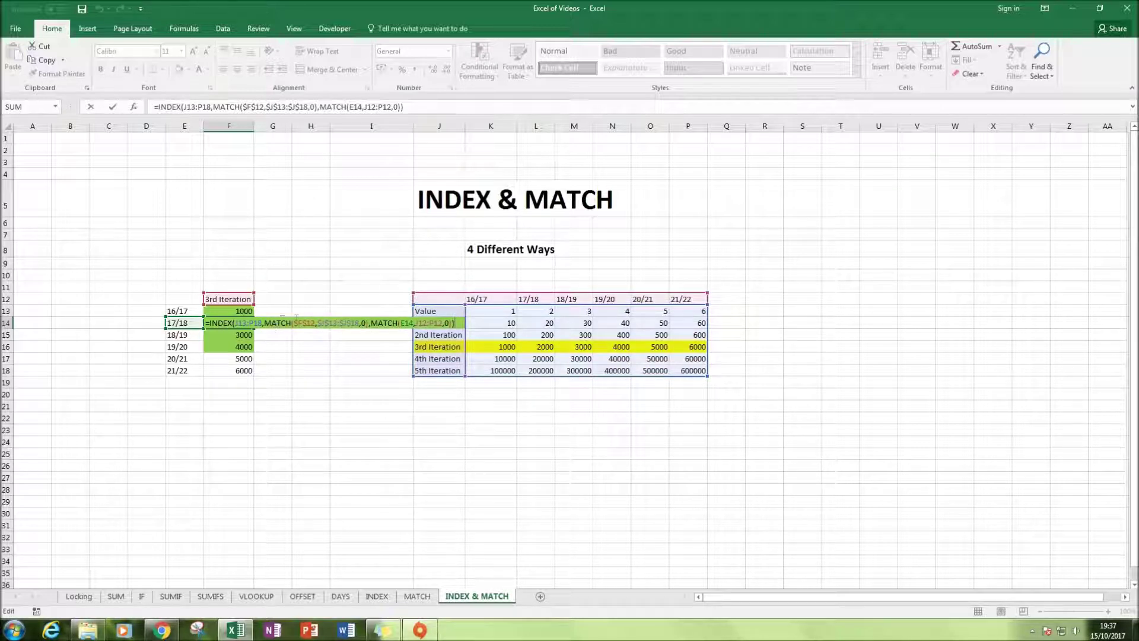
pyautogui.click(251, 322)
pyautogui.click(280, 320)
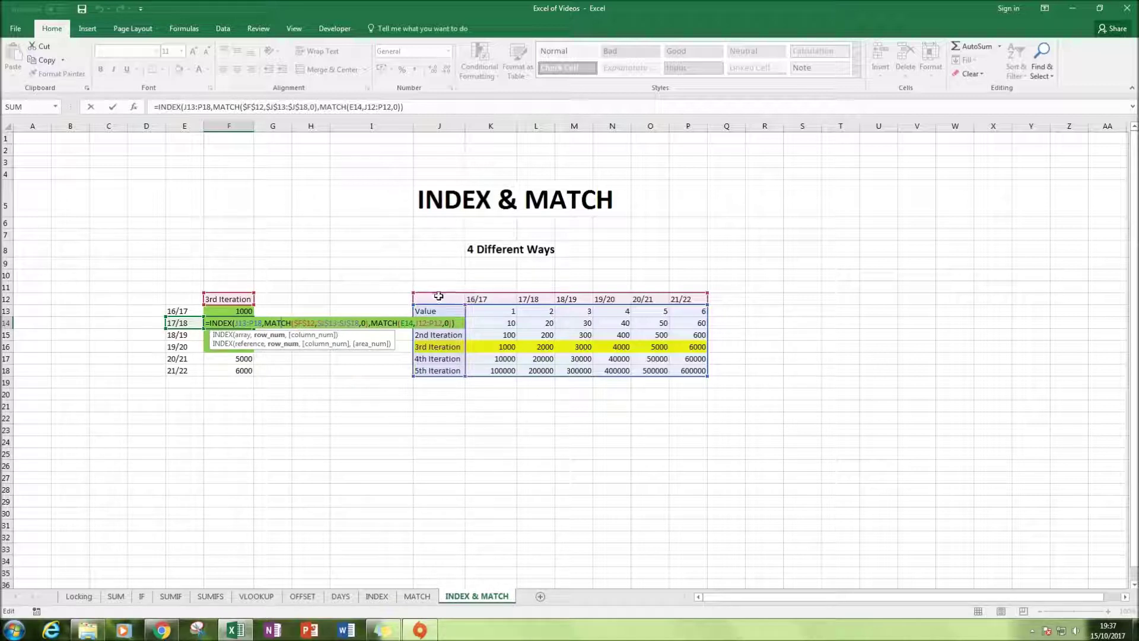
pyautogui.click(322, 322)
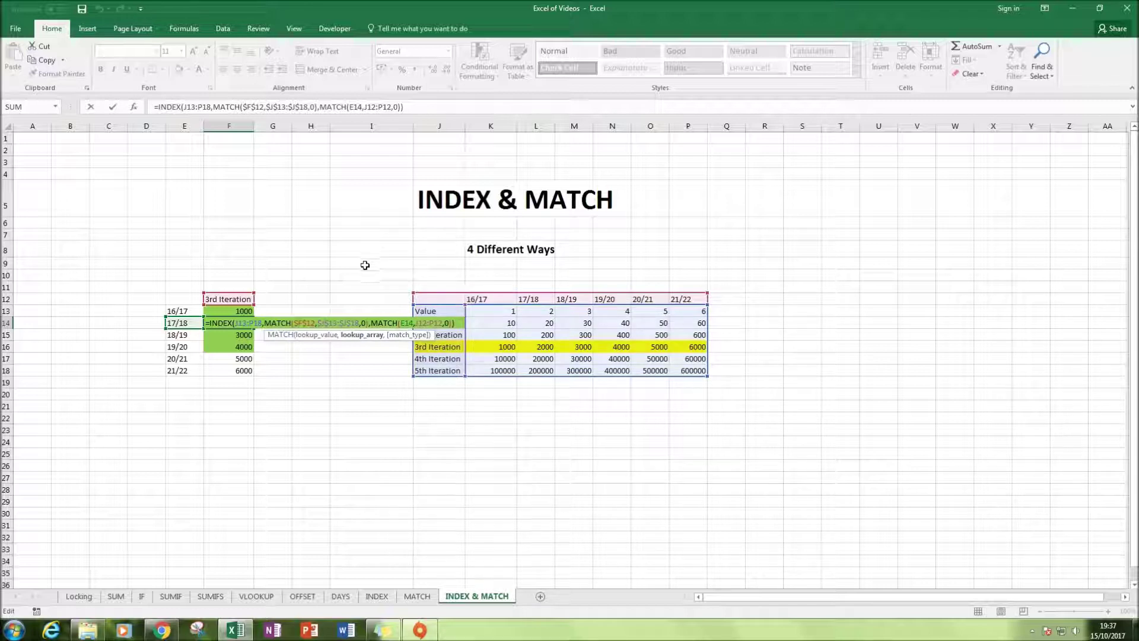
pyautogui.click(383, 322)
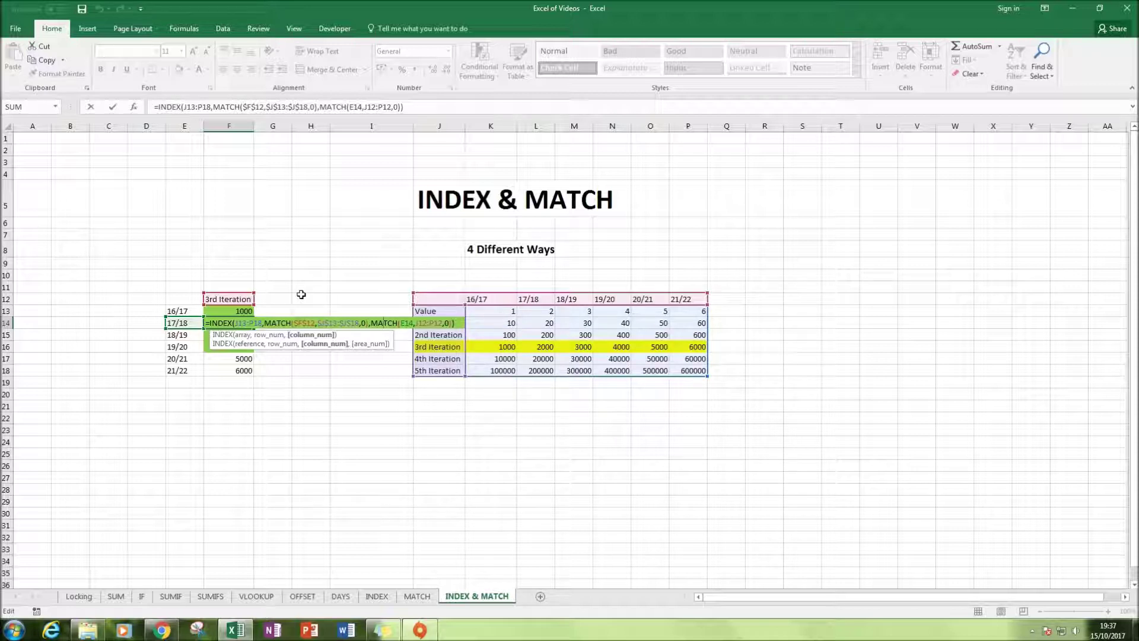
pyautogui.moveTo(265, 321); pyautogui.dragTo(366, 322)
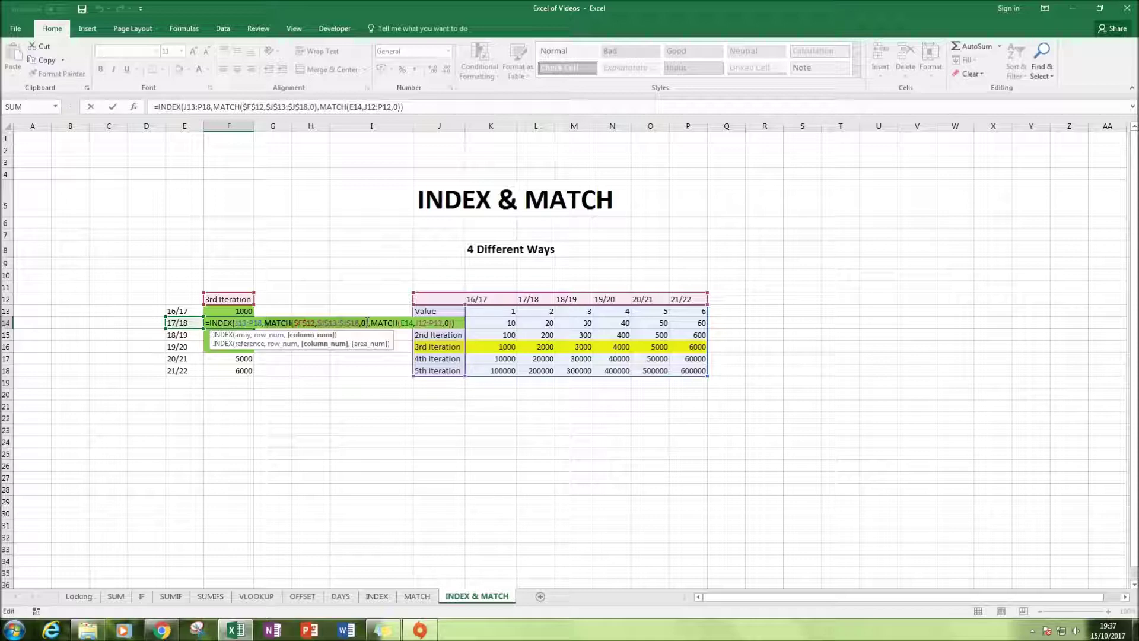
pyautogui.press('Return')
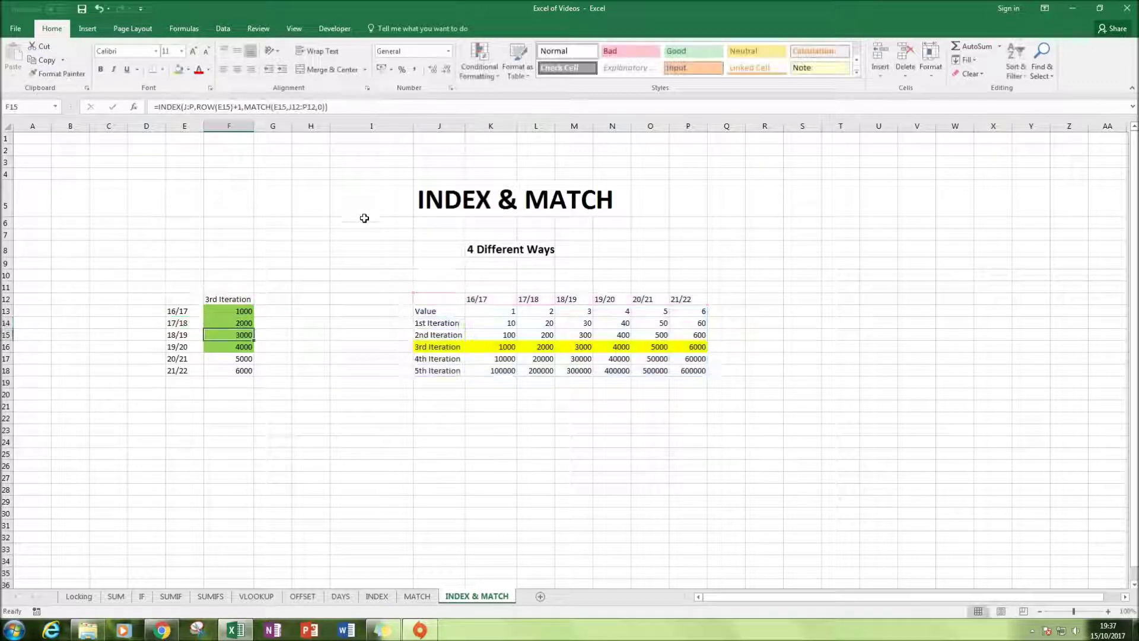
pyautogui.click(239, 322)
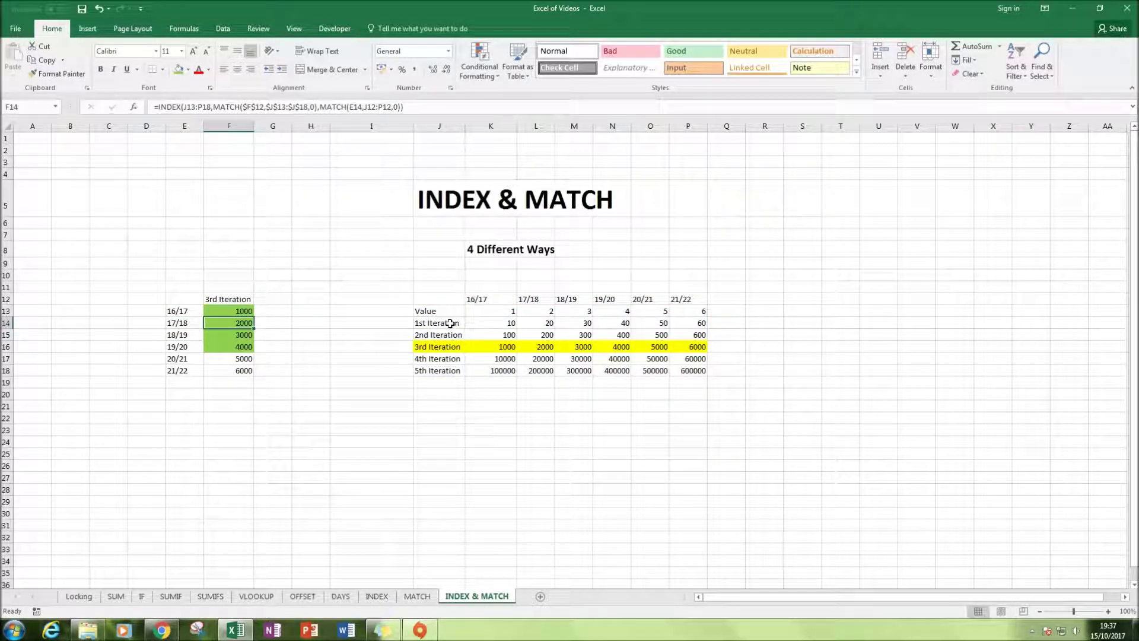
pyautogui.click(544, 347)
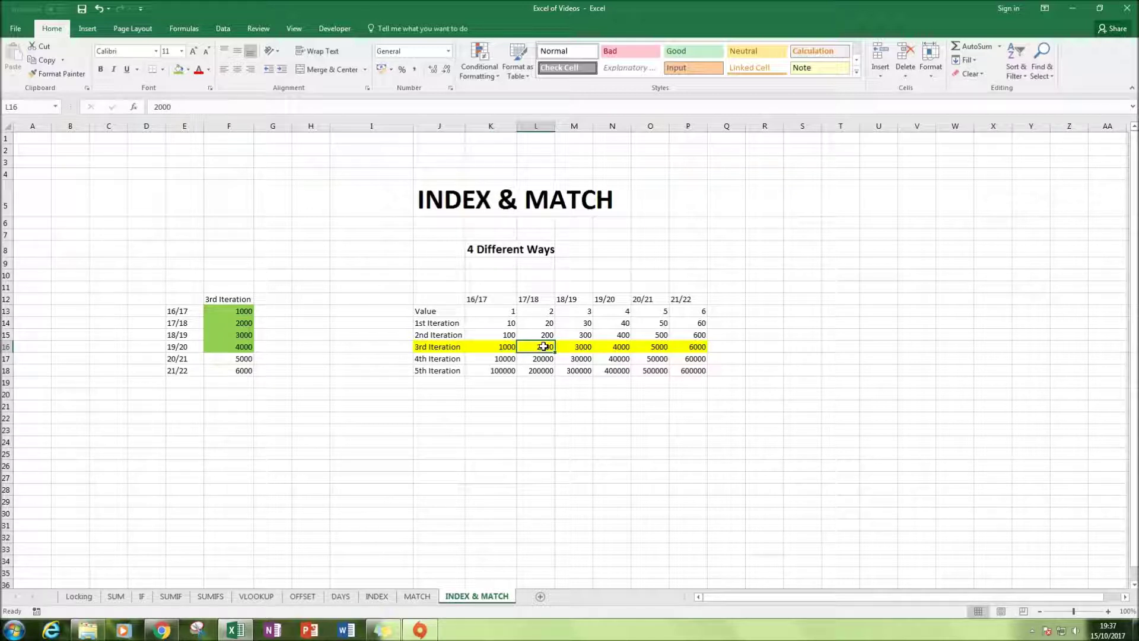
# Examine the F15 formula that indexes columns J:P, checking its ROW(E15)+1 row argument and its MATCH column argument.
pyautogui.click(238, 335)
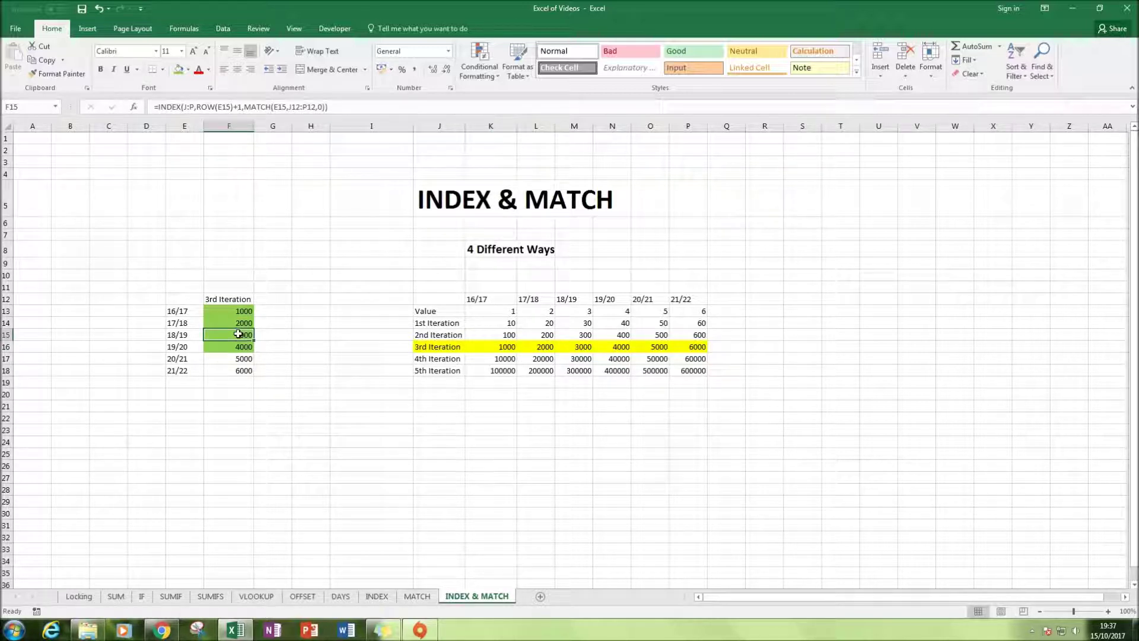
pyautogui.doubleClick(239, 335)
pyautogui.click(243, 322)
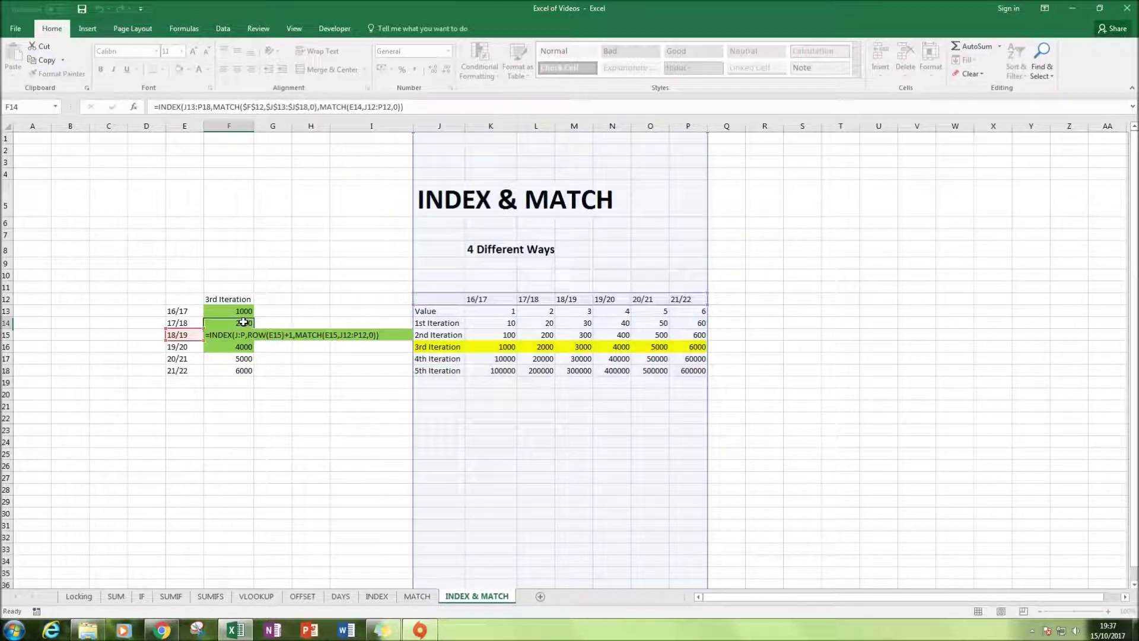
pyautogui.doubleClick(236, 336)
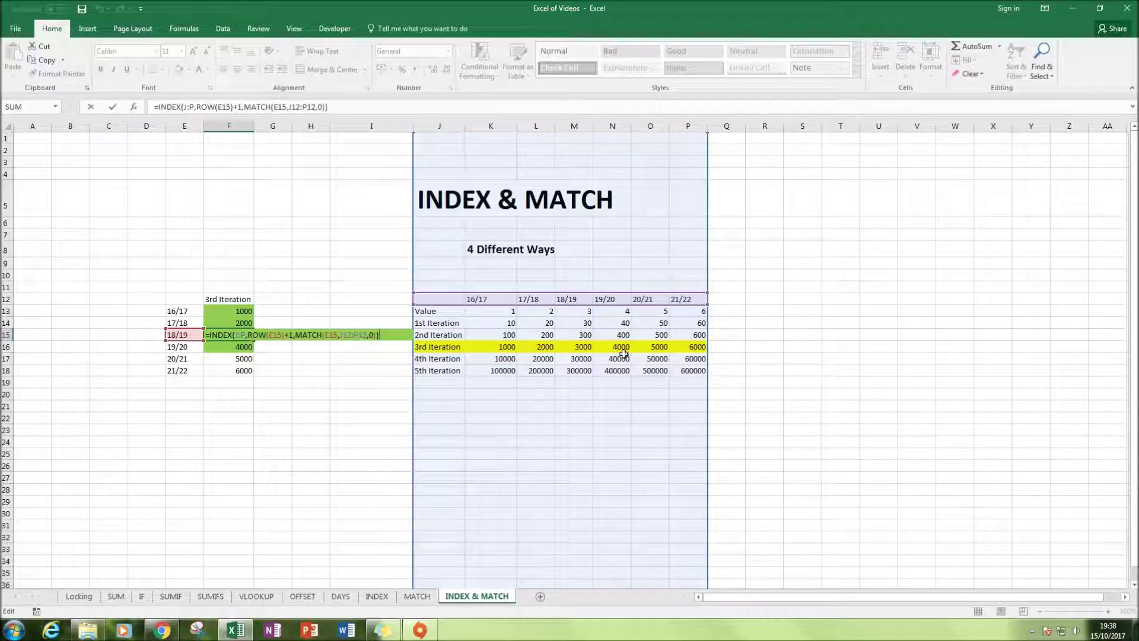
pyautogui.click(277, 335)
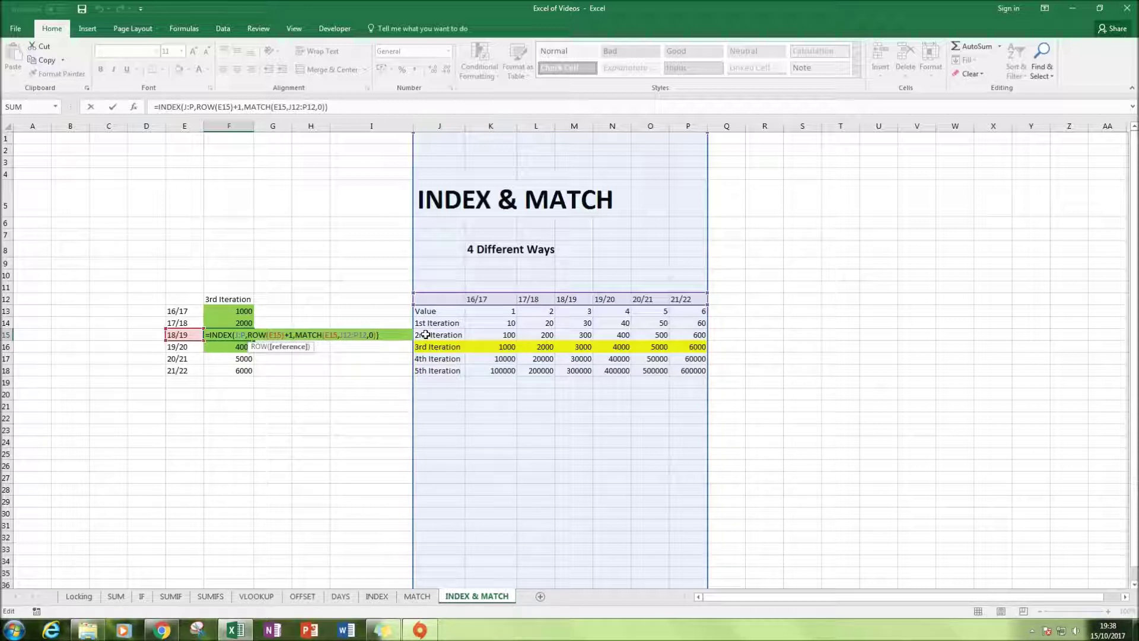
pyautogui.click(288, 335)
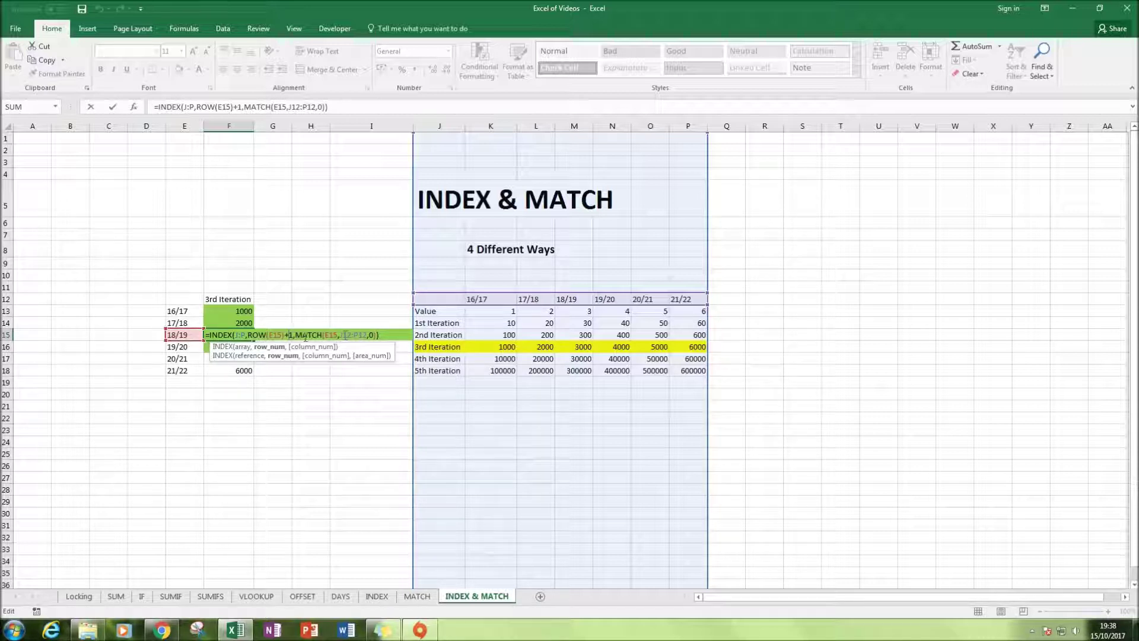
pyautogui.click(262, 336)
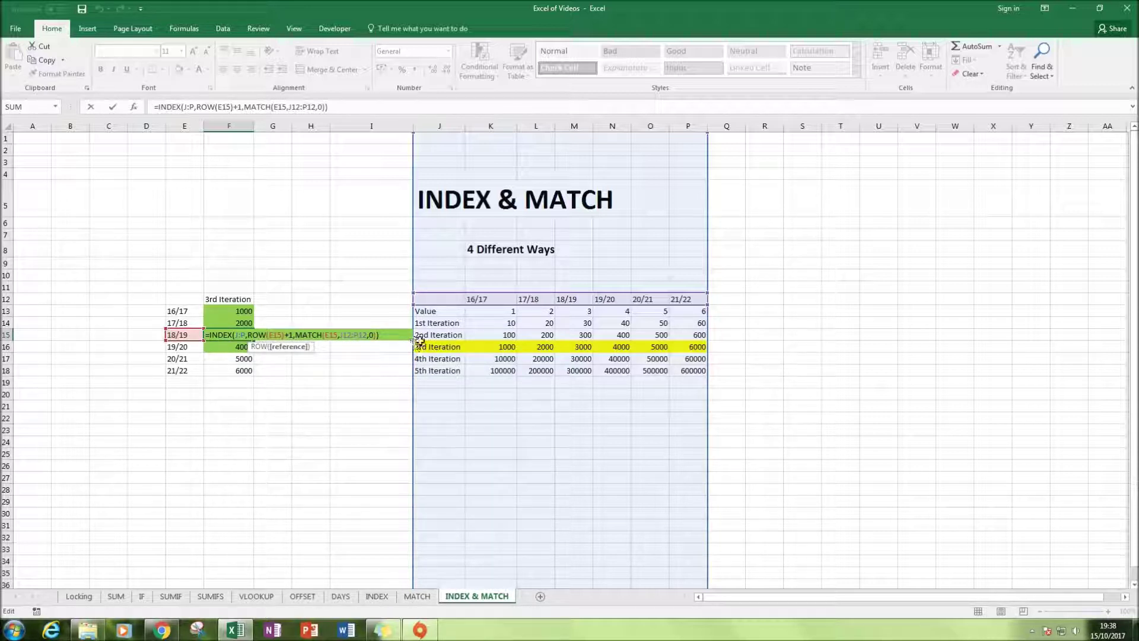
pyautogui.click(303, 336)
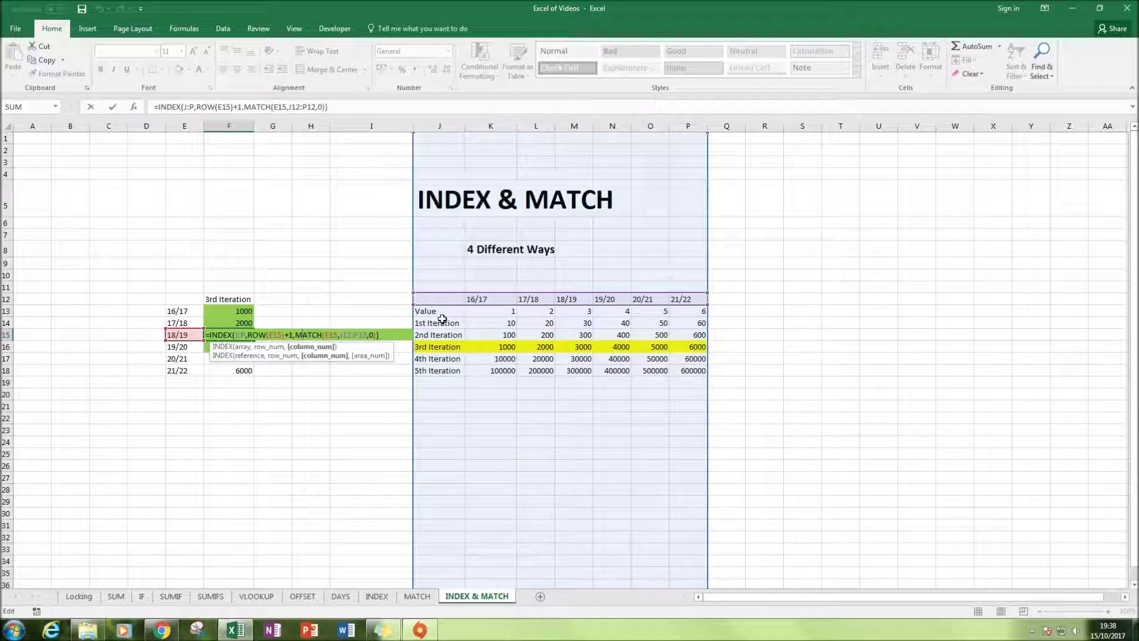
pyautogui.press('Return')
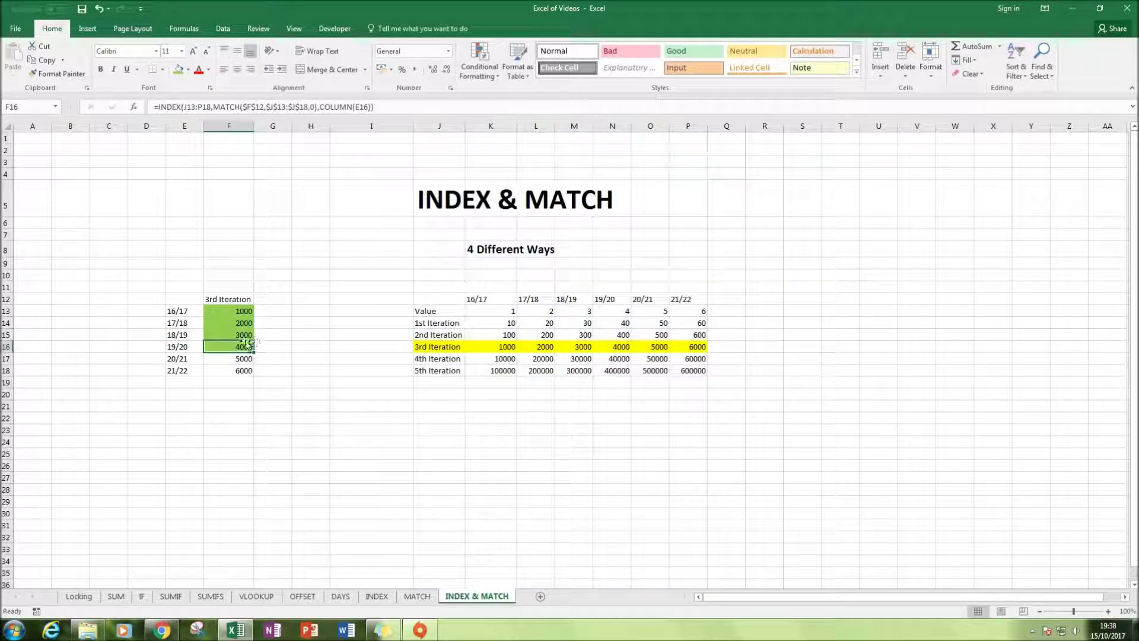
# Examine the array, row MATCH and COLUMN(E16) arguments of the INDEX formula in F16, and compare it with F14's formula.
pyautogui.doubleClick(246, 344)
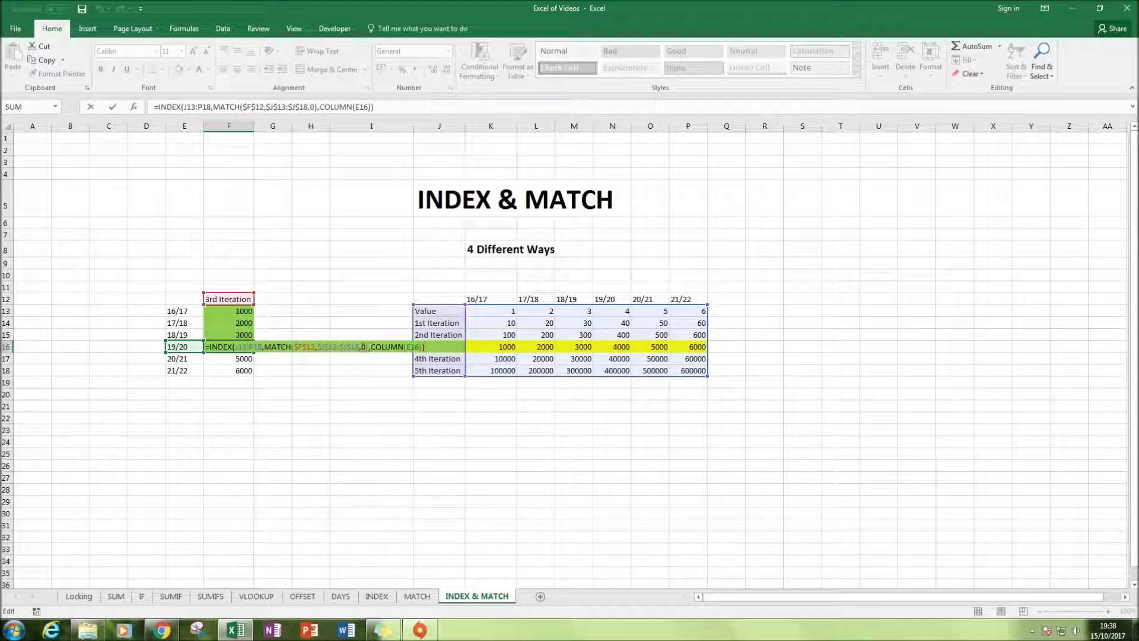
pyautogui.click(421, 346)
pyautogui.moveTo(264, 346); pyautogui.dragTo(368, 343)
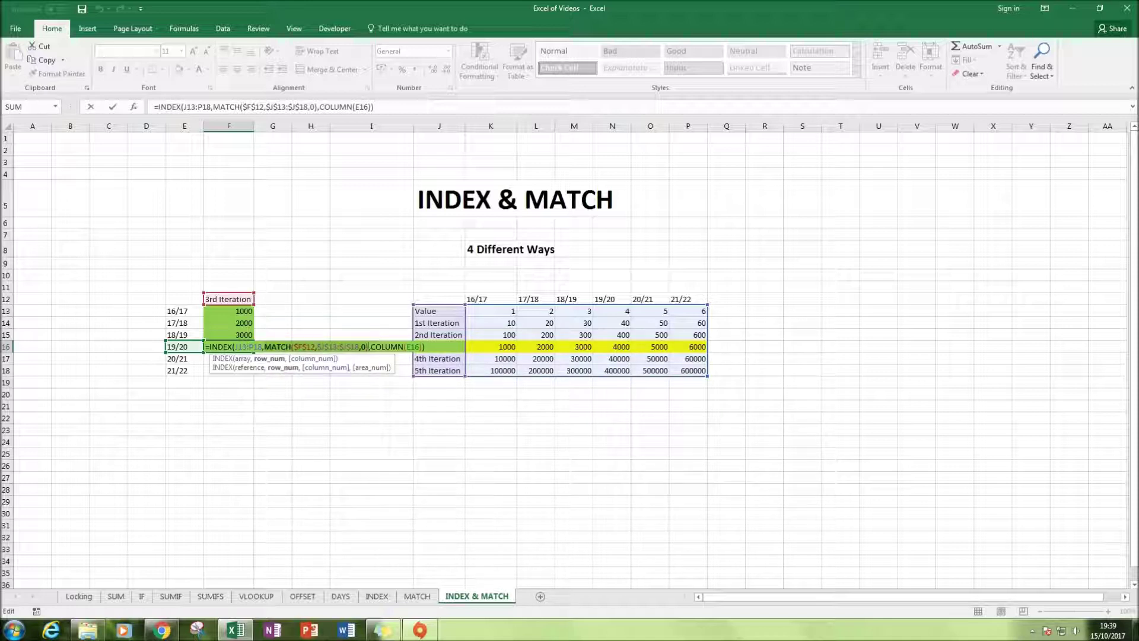
pyautogui.click(259, 347)
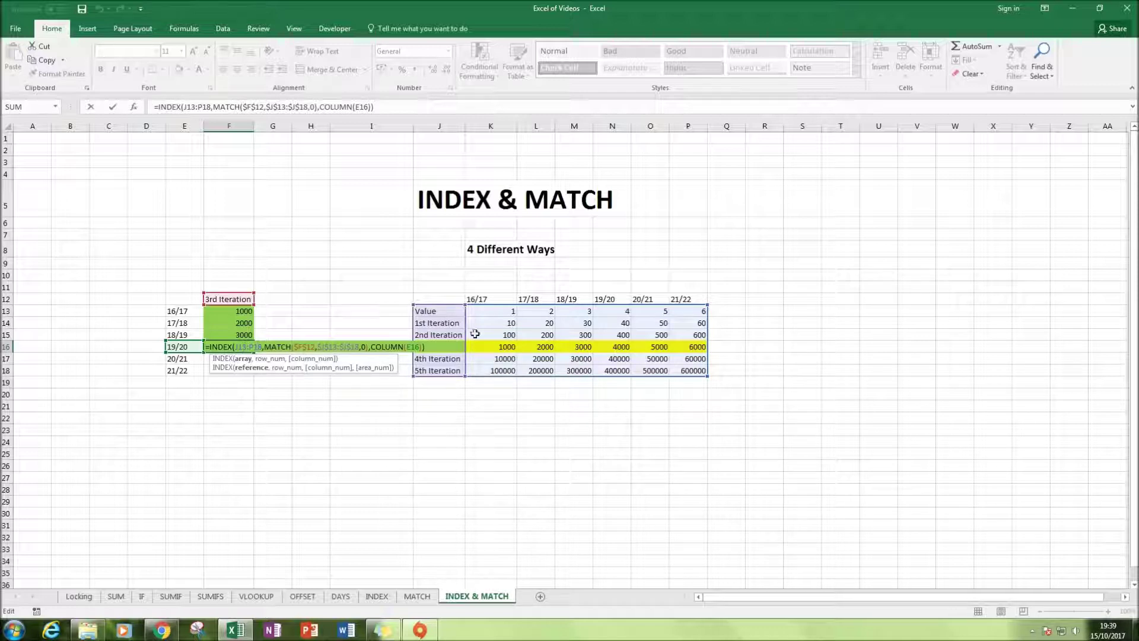
pyautogui.click(241, 324)
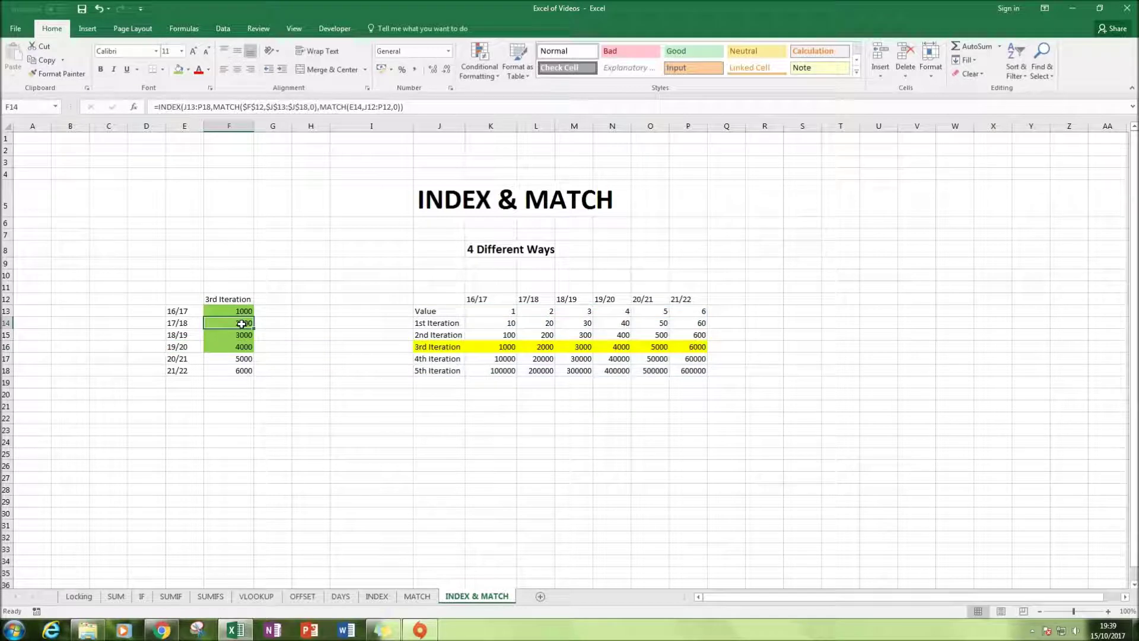
pyautogui.click(242, 347)
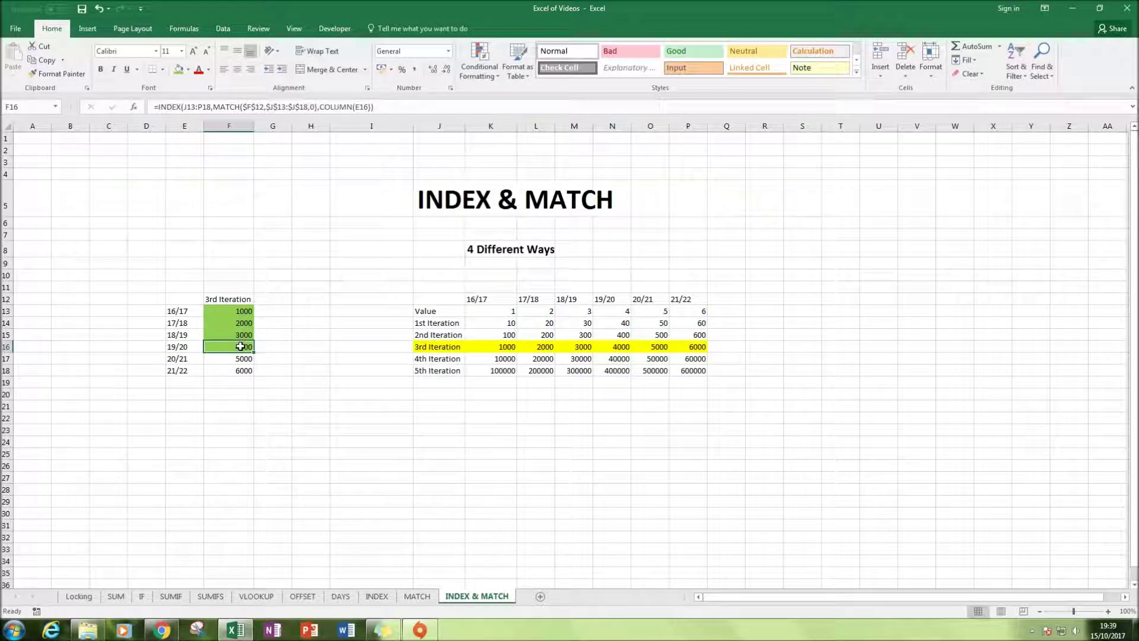
pyautogui.press('F2')
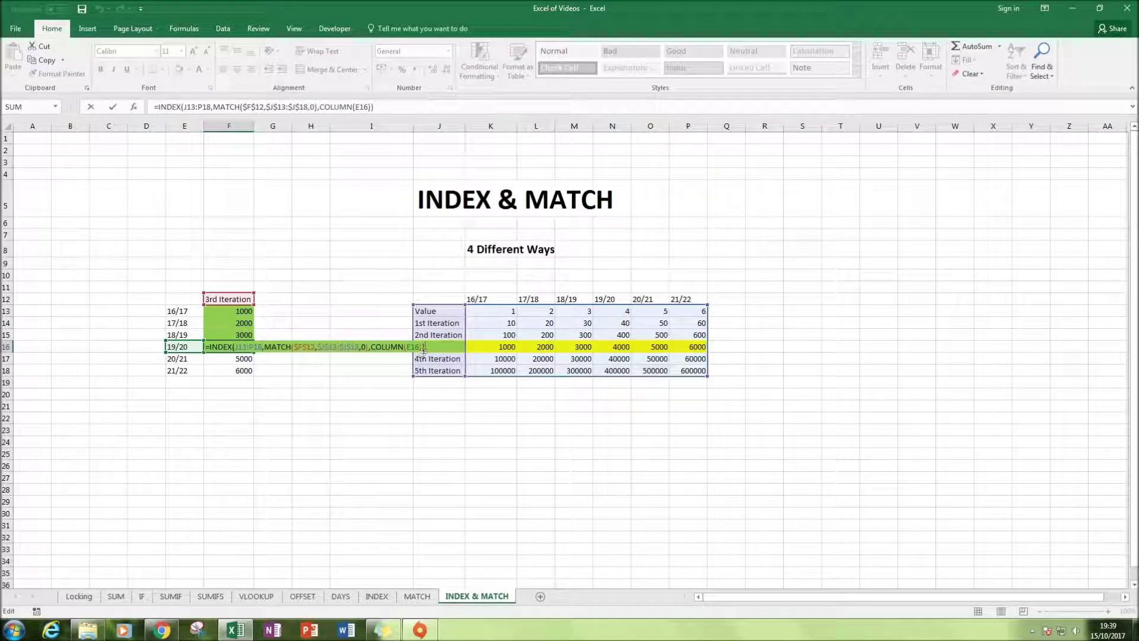
pyautogui.click(372, 347)
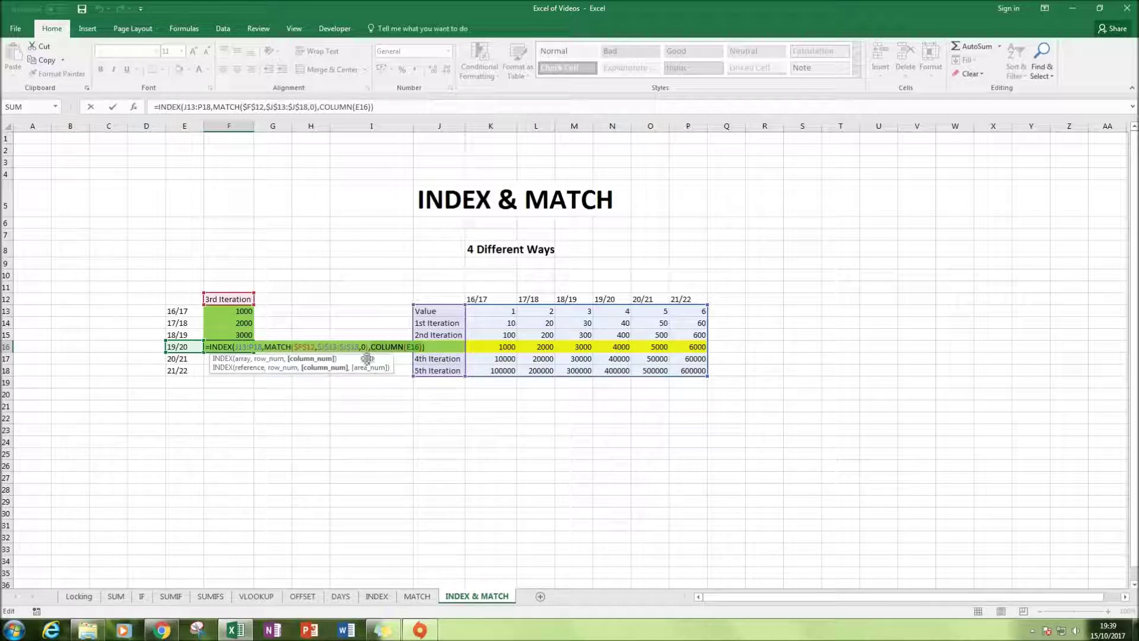
pyautogui.press('Escape')
# Review the complete two-way INDEX formula with two MATCH functions in F14.
pyautogui.press('Up')
pyautogui.press('Up')
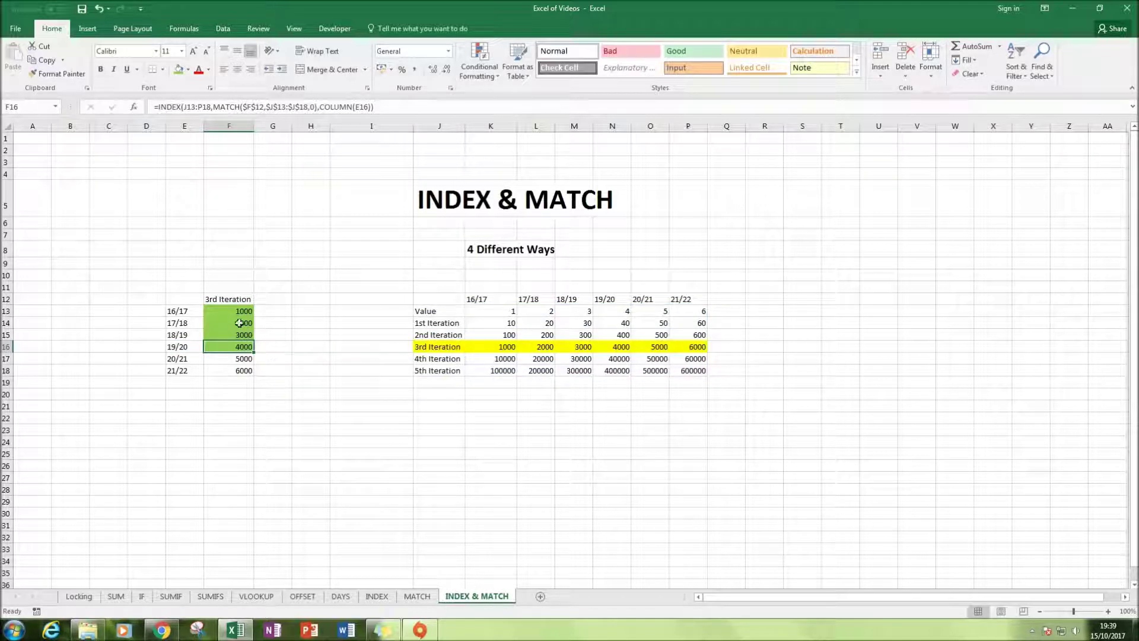
pyautogui.press('F2')
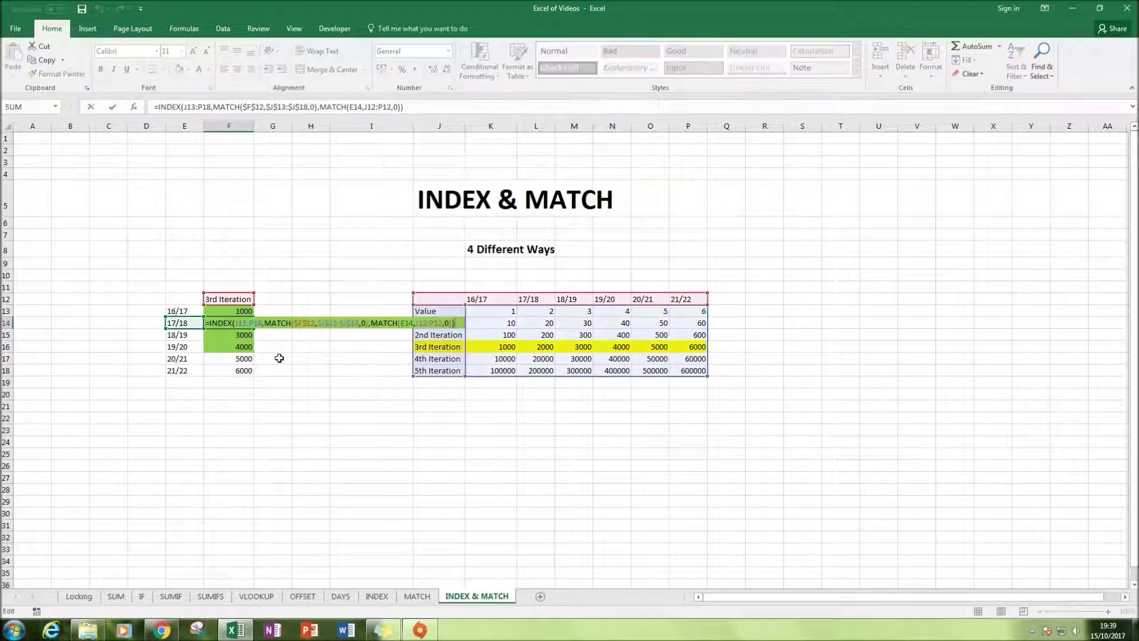
pyautogui.moveTo(208, 320); pyautogui.dragTo(457, 319)
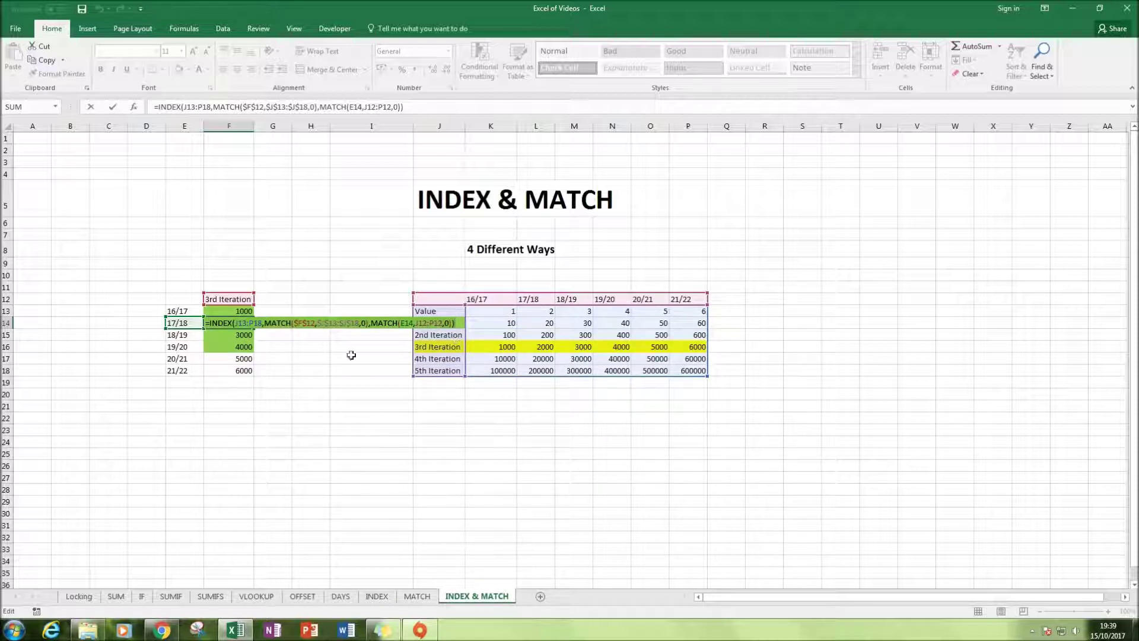
pyautogui.press('Escape')
# Look over the four formula cells F13:F16 and recheck the INDEX array and MATCH lookup value in F13's formula.
pyautogui.click(234, 307)
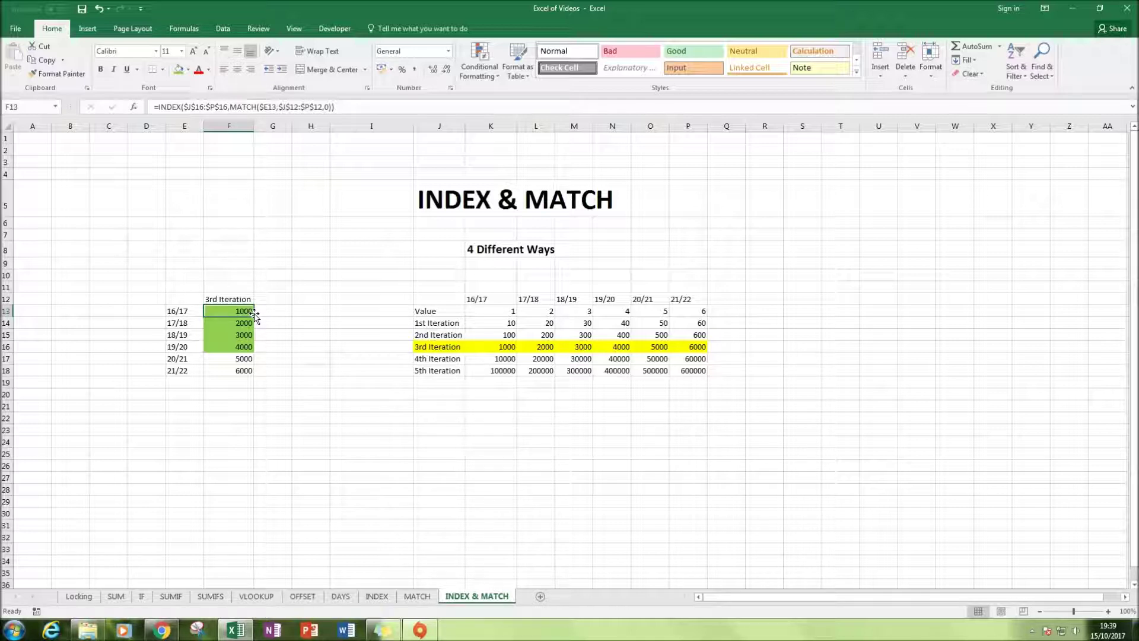
pyautogui.moveTo(236, 307); pyautogui.dragTo(230, 347)
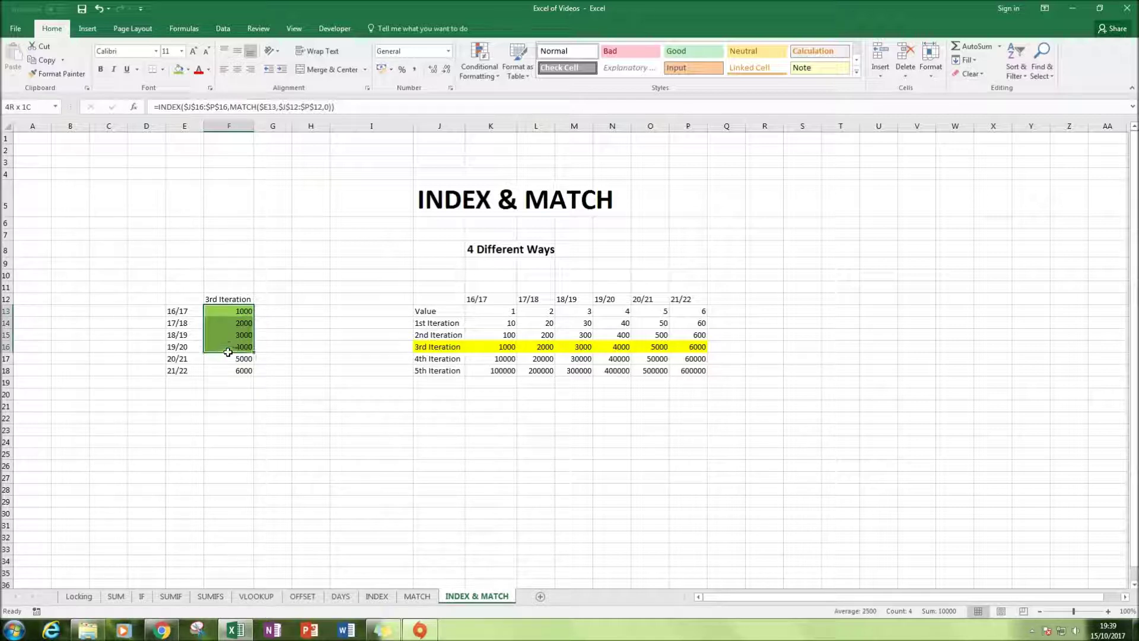
pyautogui.click(223, 311)
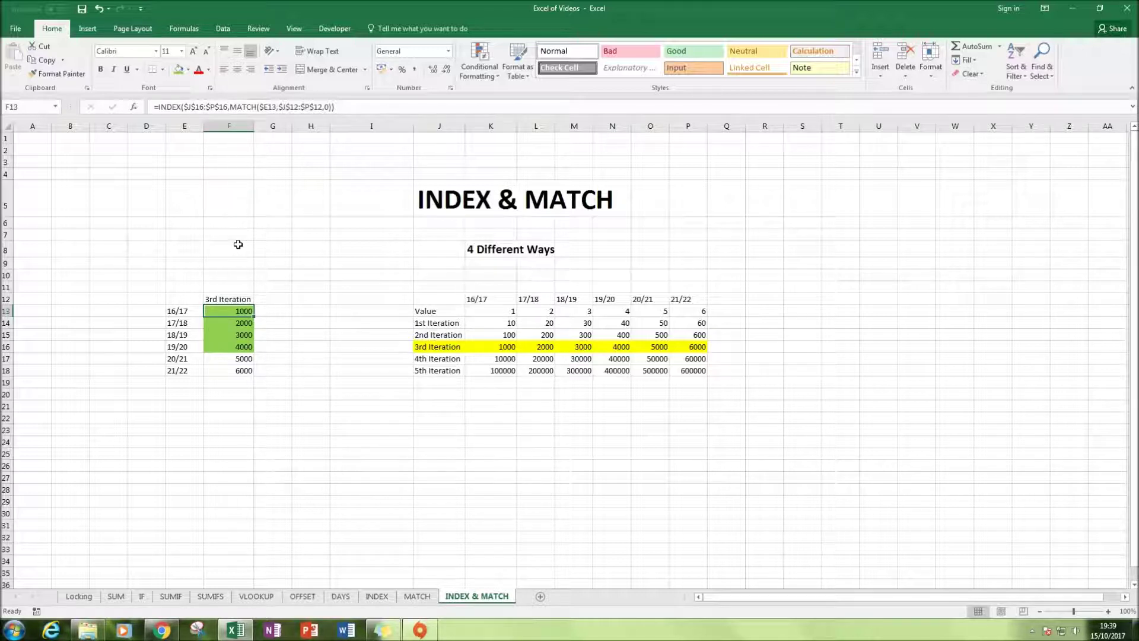
pyautogui.press('F2')
pyautogui.click(205, 108)
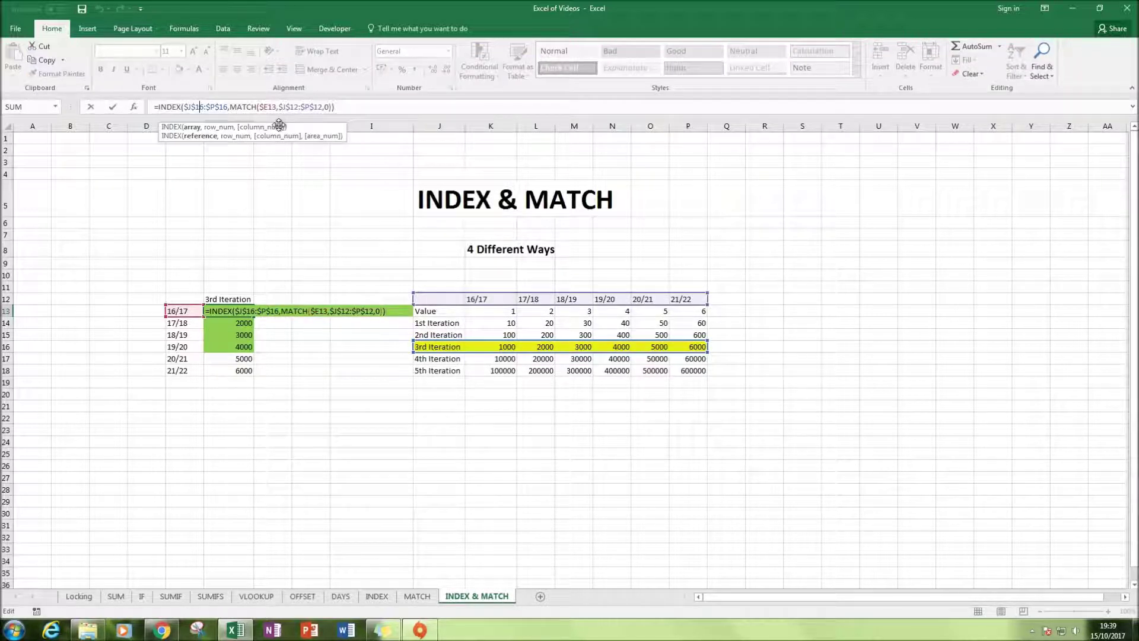
pyautogui.click(273, 106)
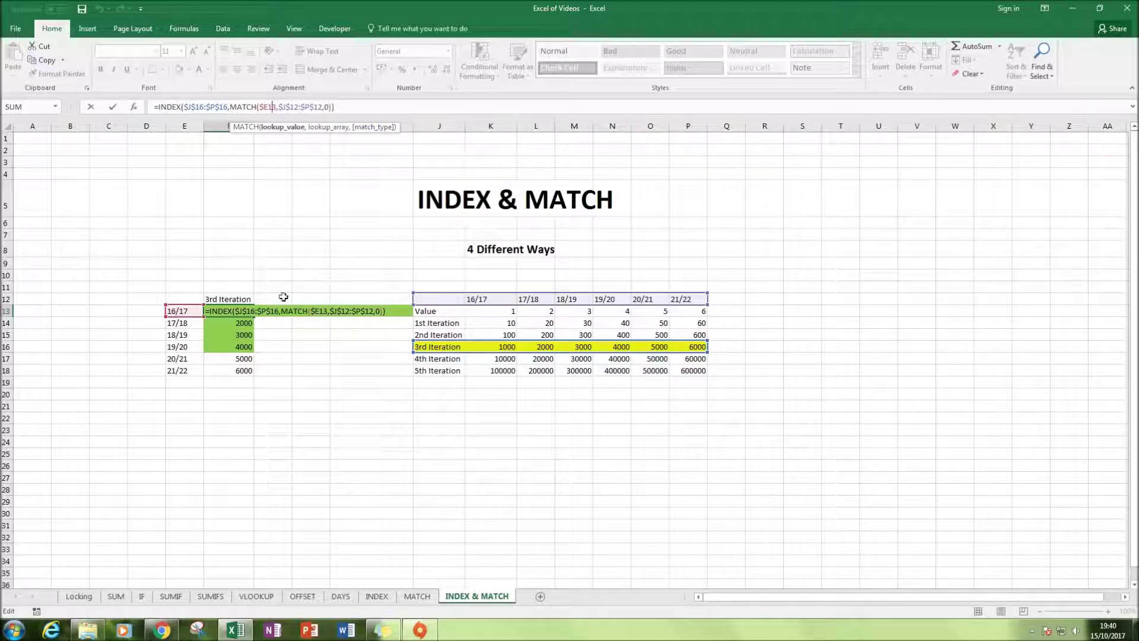
pyautogui.press('Escape')
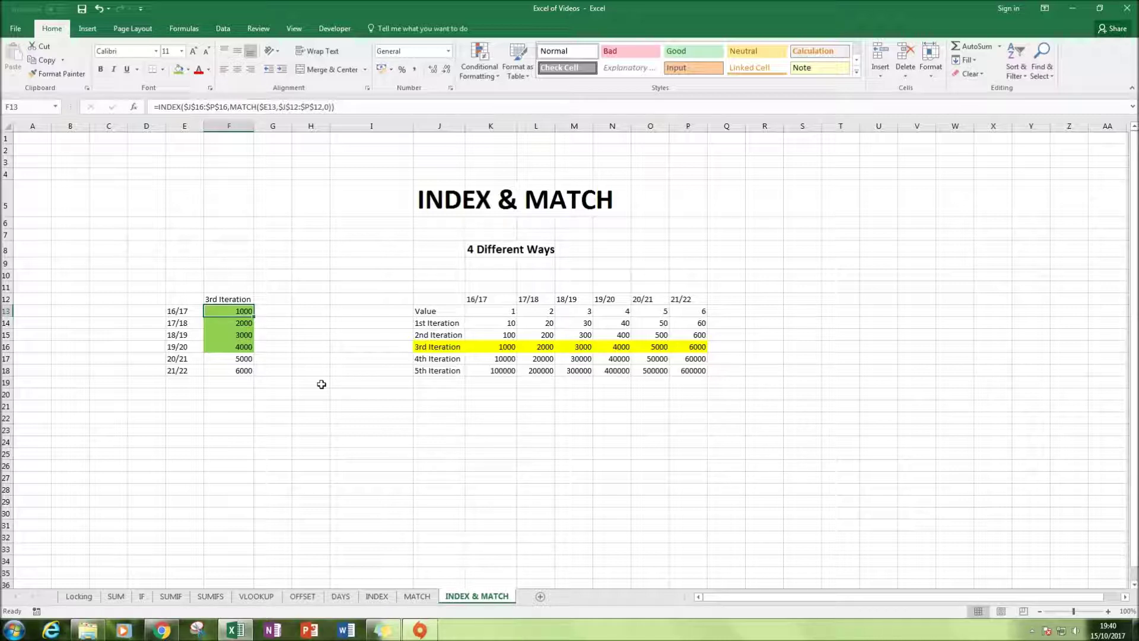
pyautogui.hotkey('alt', 'z')
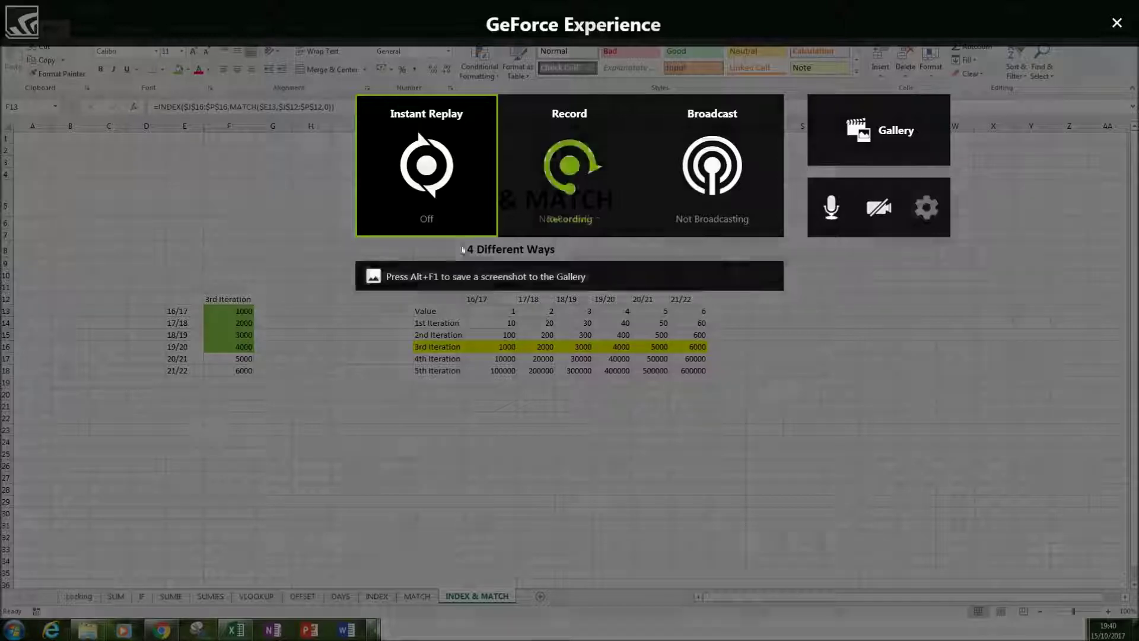
pyautogui.click(537, 228)
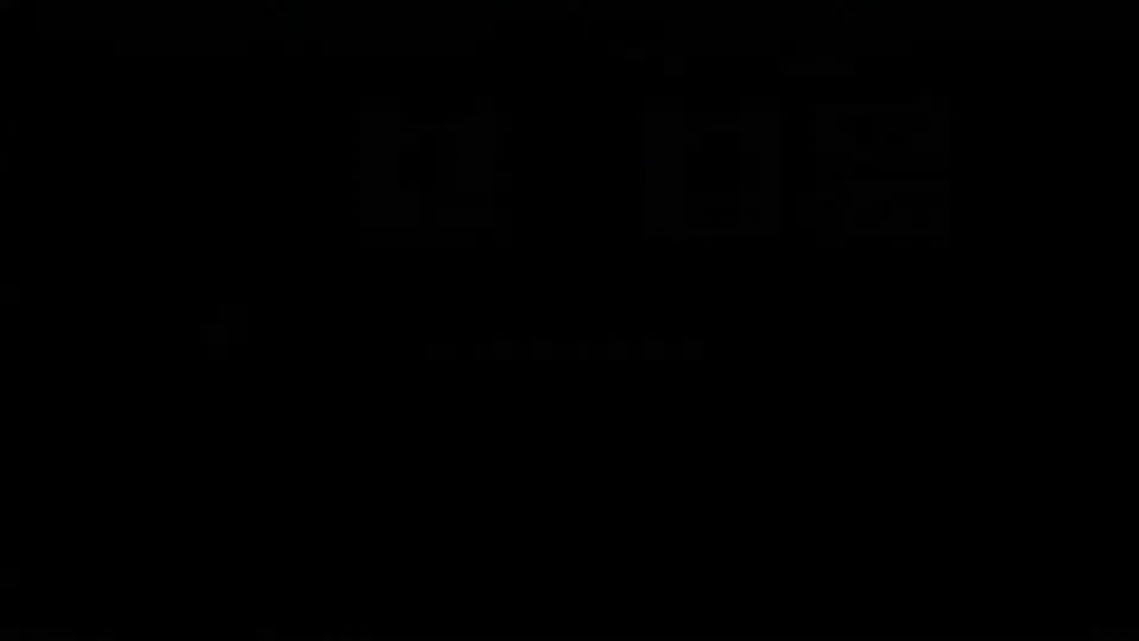